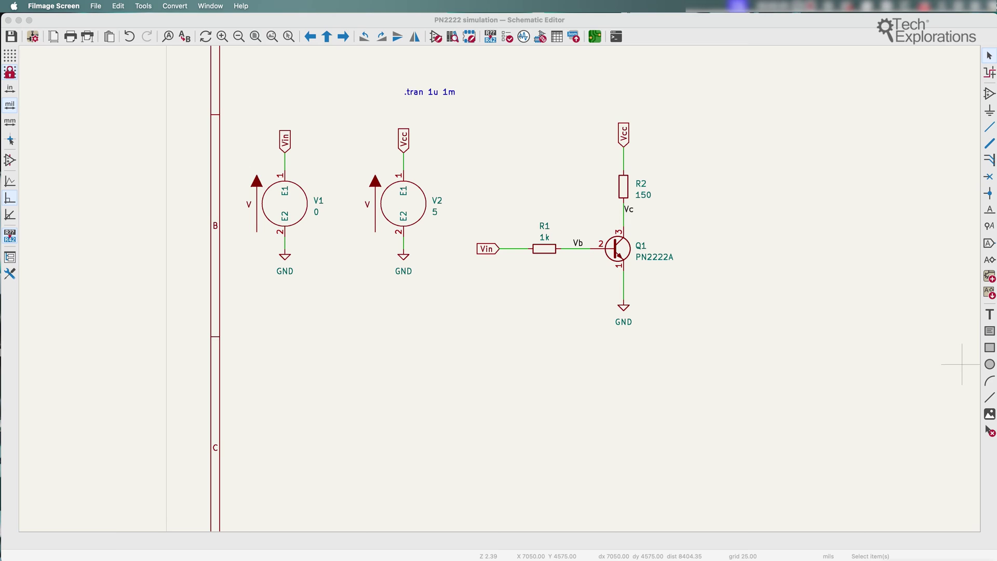
Bring the schematic editor into focus and scroll around the PN2222 schematic
left_click(862, 23)
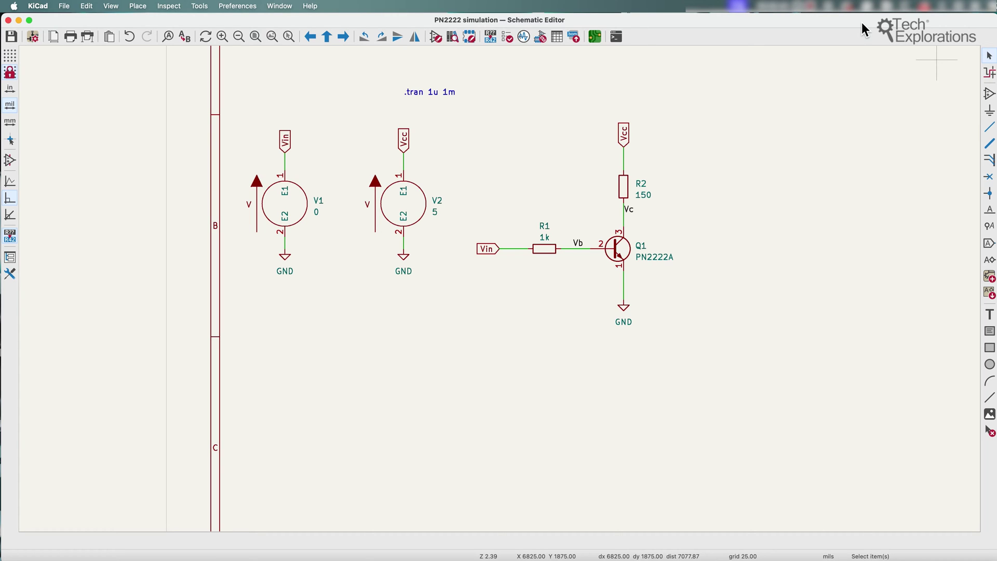
scroll(500, 290, "left", 3)
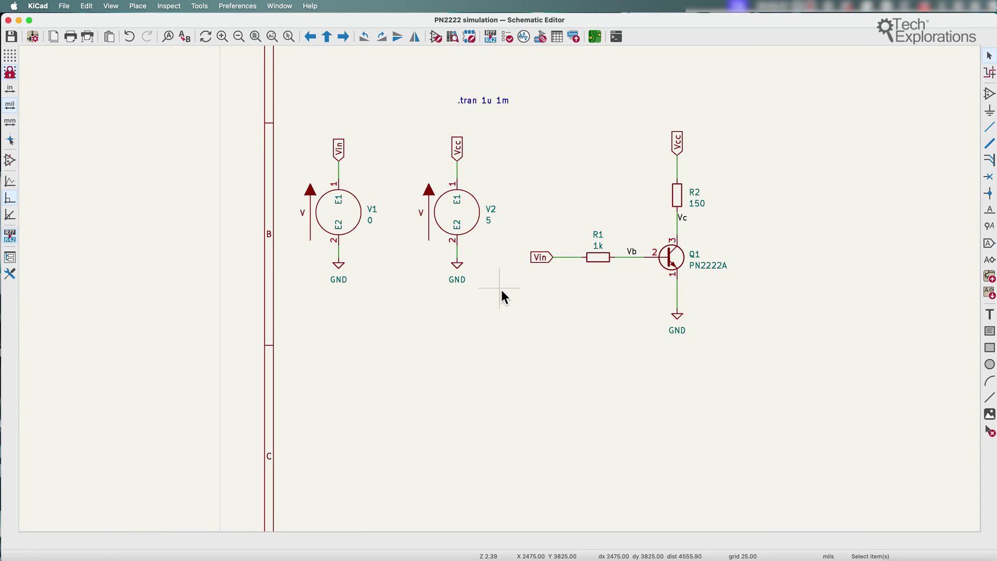
scroll(510, 280, "up", 5)
scroll(485, 319, "down", 3)
scroll(502, 290, "left", 2)
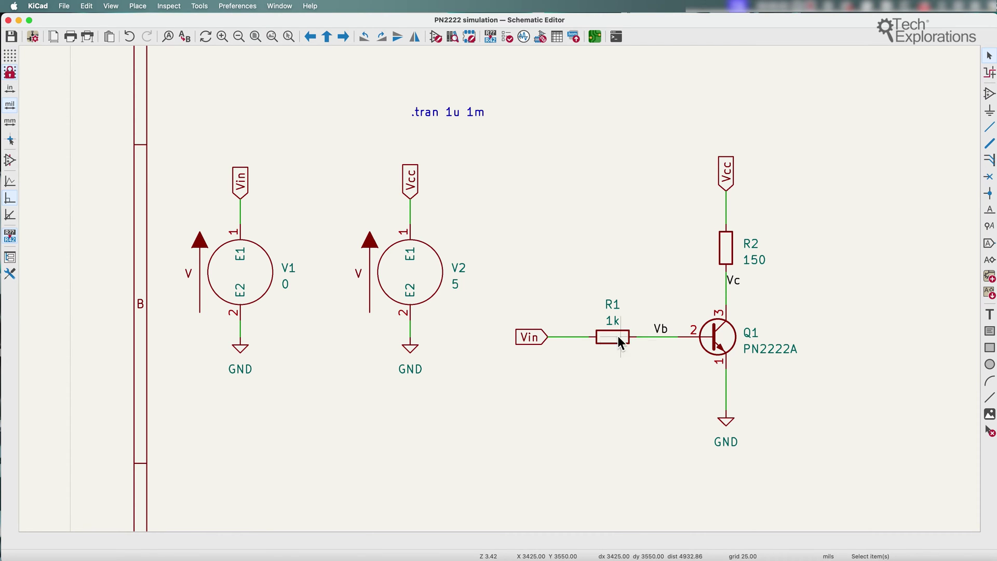
Open the Spice Simulator, shrink it, and place the schematic editor on the right half
left_click(523, 37)
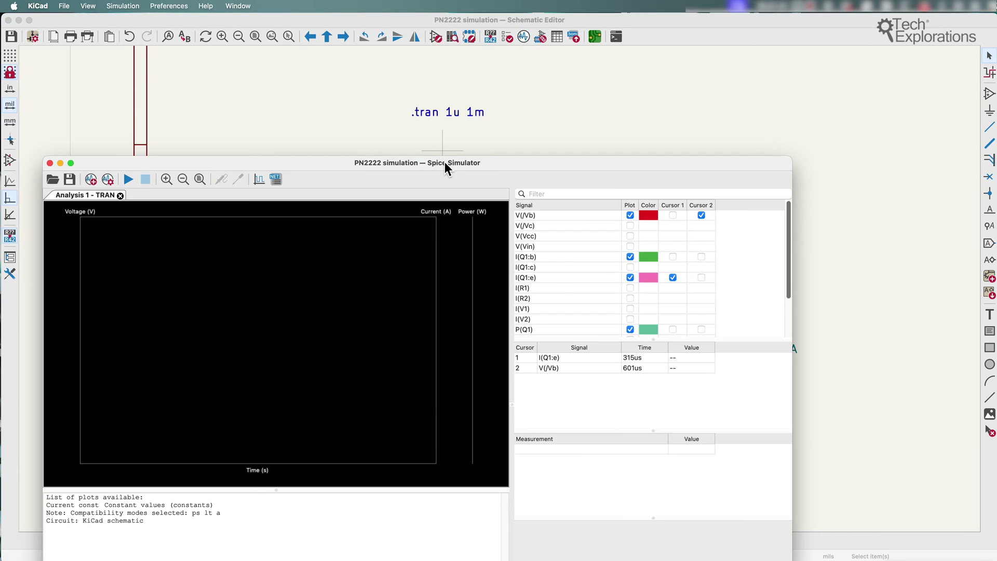
left_click_drag(444, 161, 419, 41)
left_click_drag(766, 496, 581, 462)
key("super+grave")
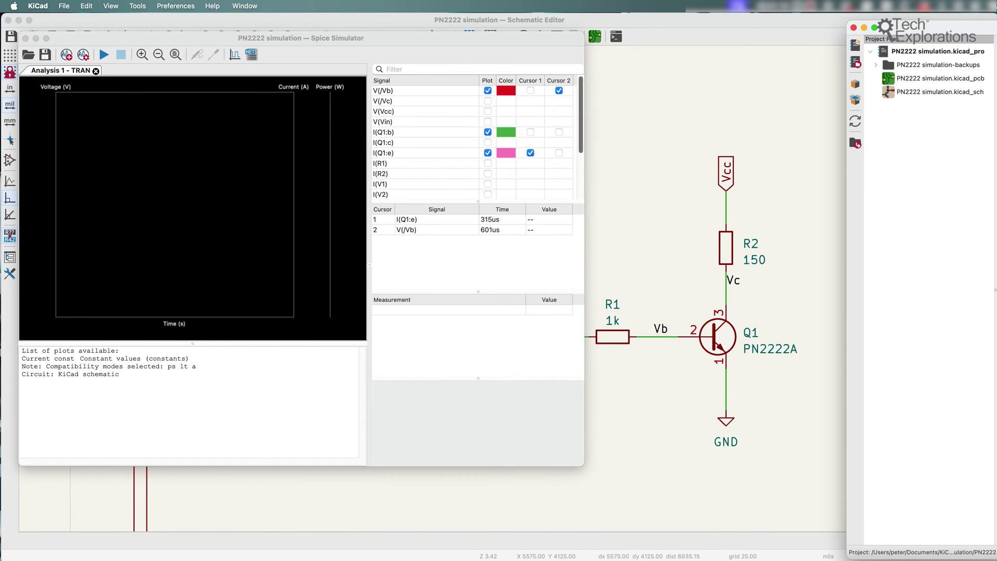
left_click_drag(914, 27, 673, 34)
left_click_drag(353, 20, 720, 32)
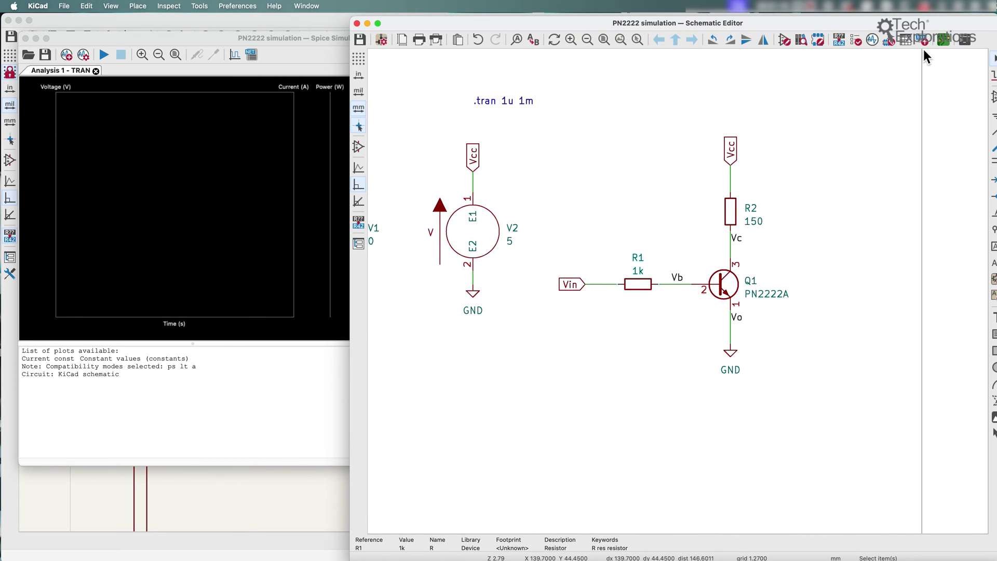
Open a second simulator showing V(/Vb) and switch between it and the PN2222 simulator
left_click(871, 40)
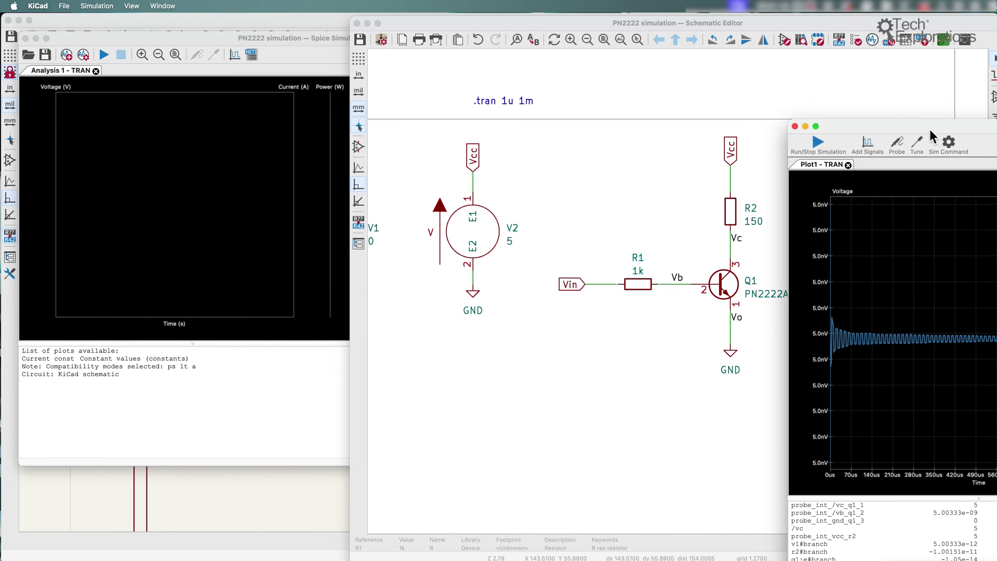
left_click_drag(919, 138, 556, 33)
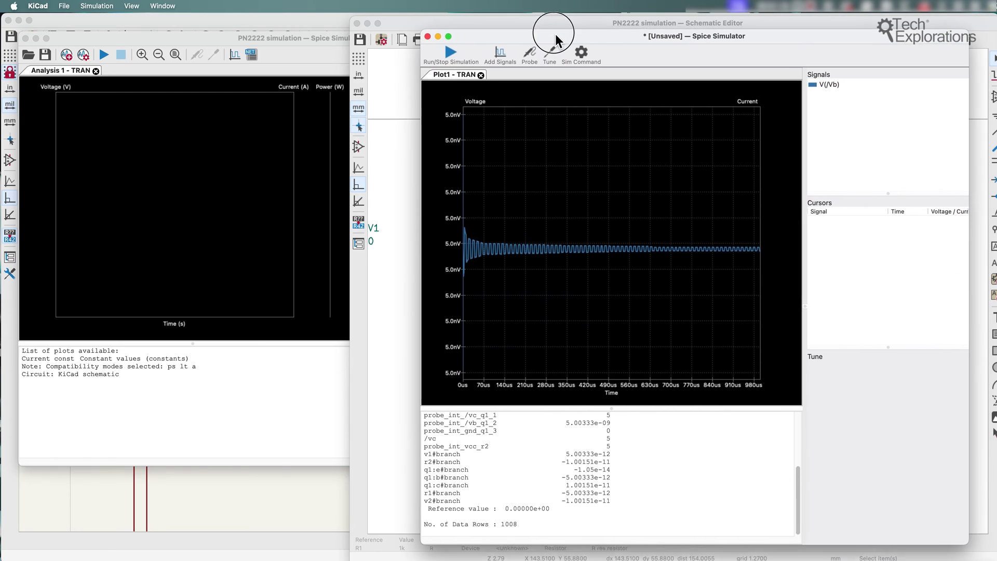
left_click(198, 385)
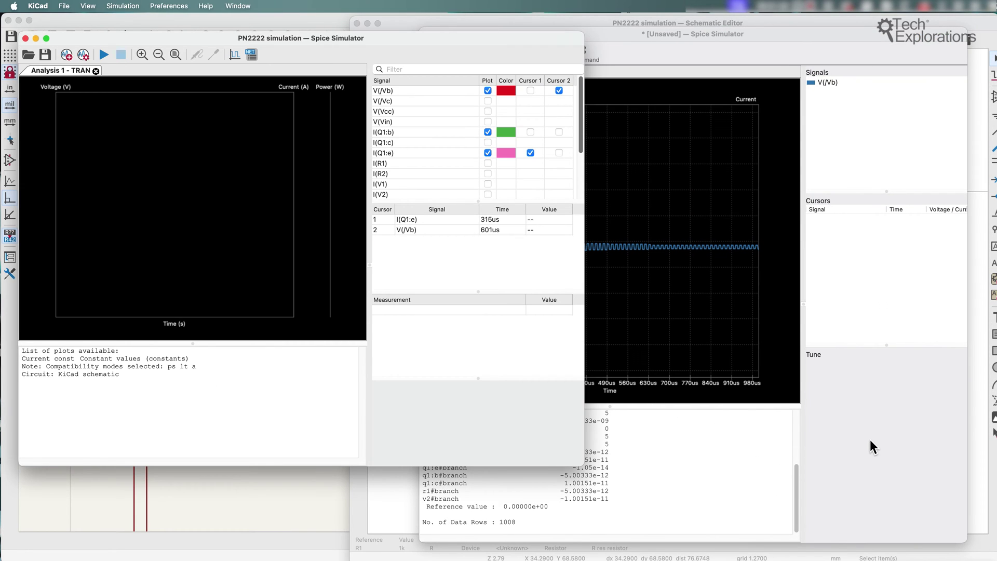
left_click_drag(675, 29, 696, 67)
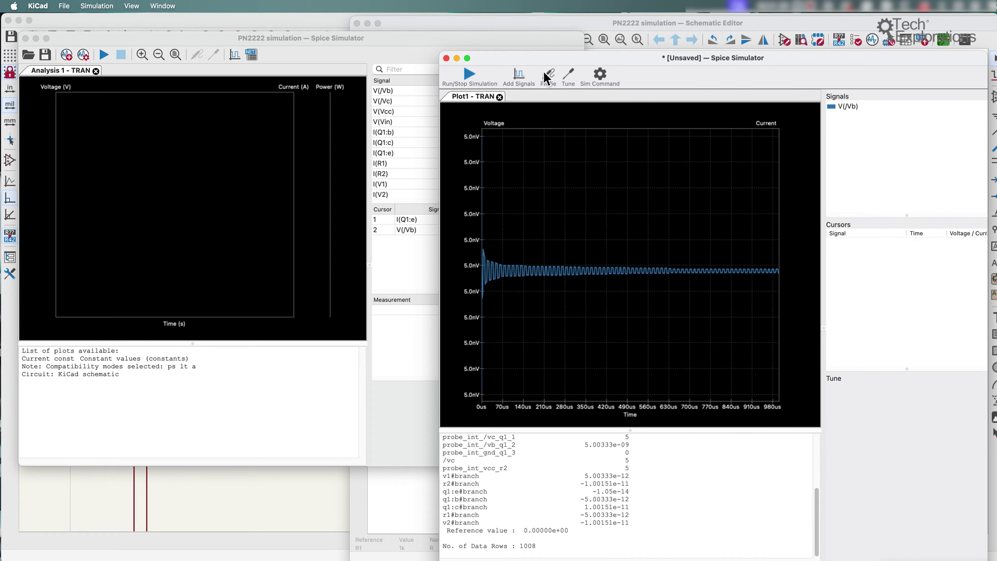
left_click(106, 36)
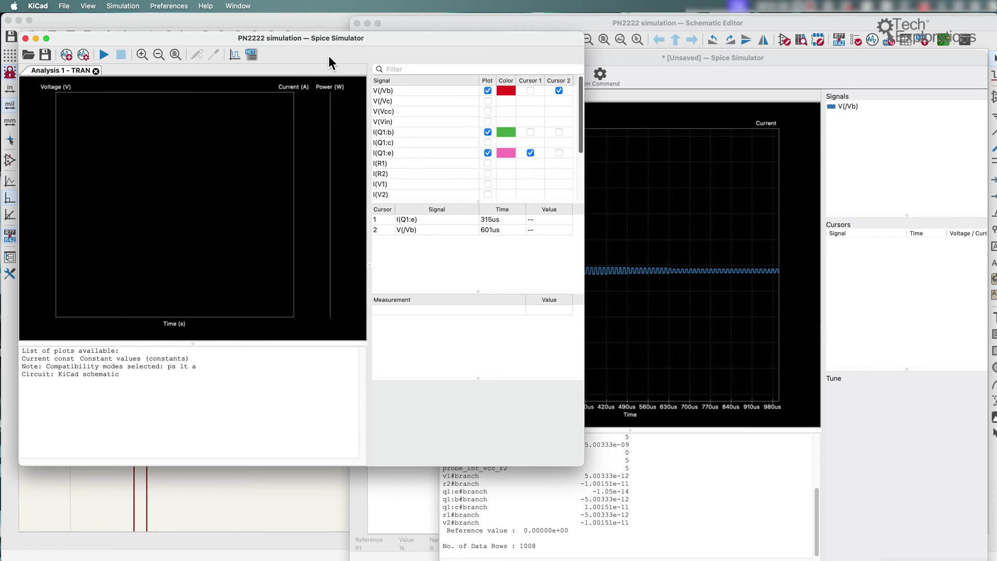
Add an Analysis 2 - PZ tab using the PZ Pole-Zero Analysis type, after one cancelled attempt
left_click(67, 56)
left_click_drag(318, 305, 252, 167)
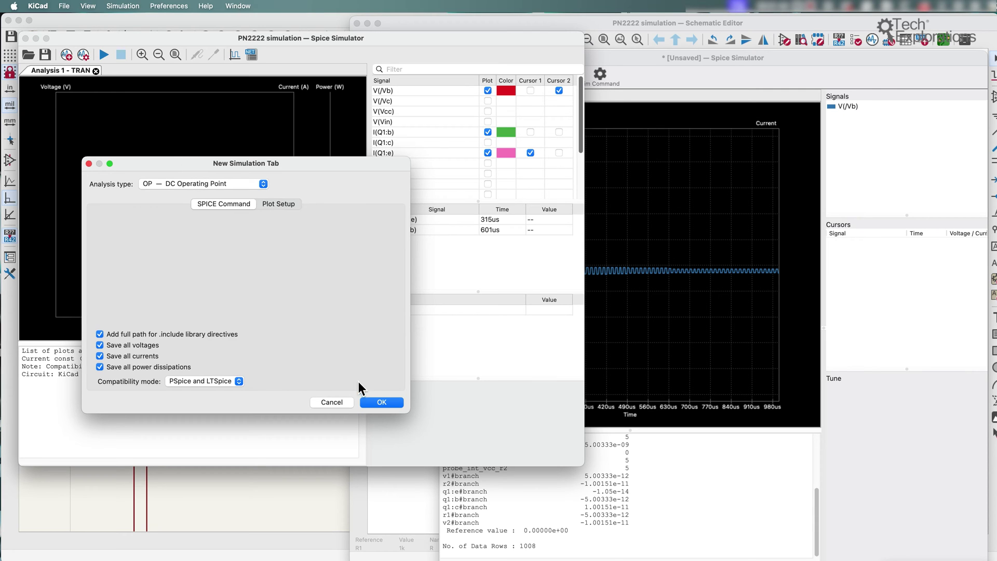
left_click(339, 403)
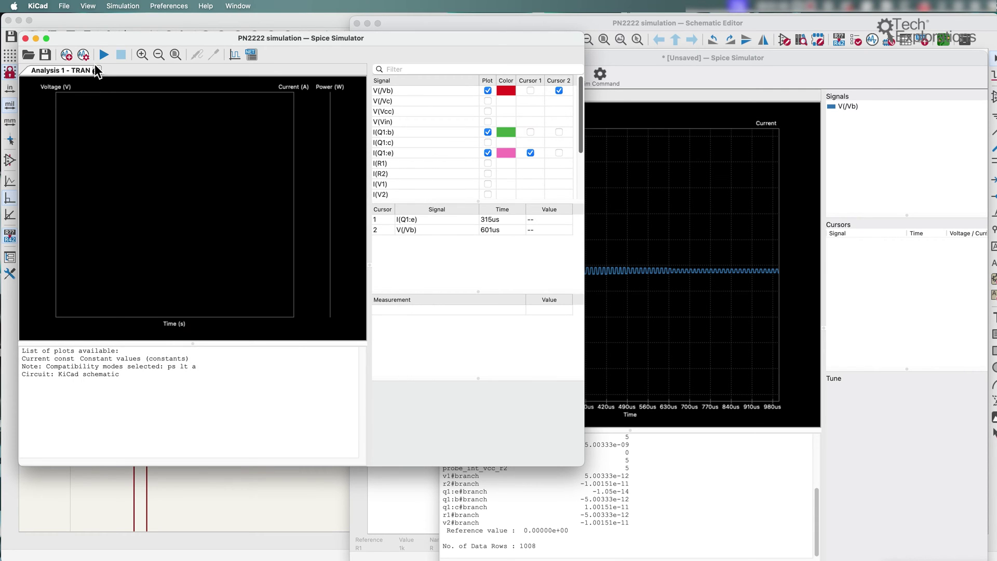
left_click(69, 55)
left_click(201, 183)
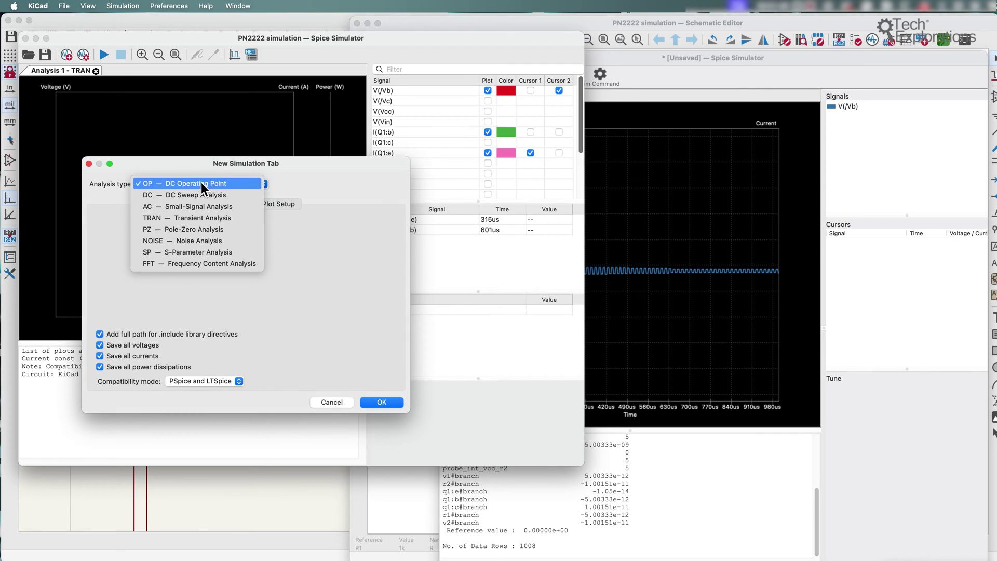
left_click(207, 232)
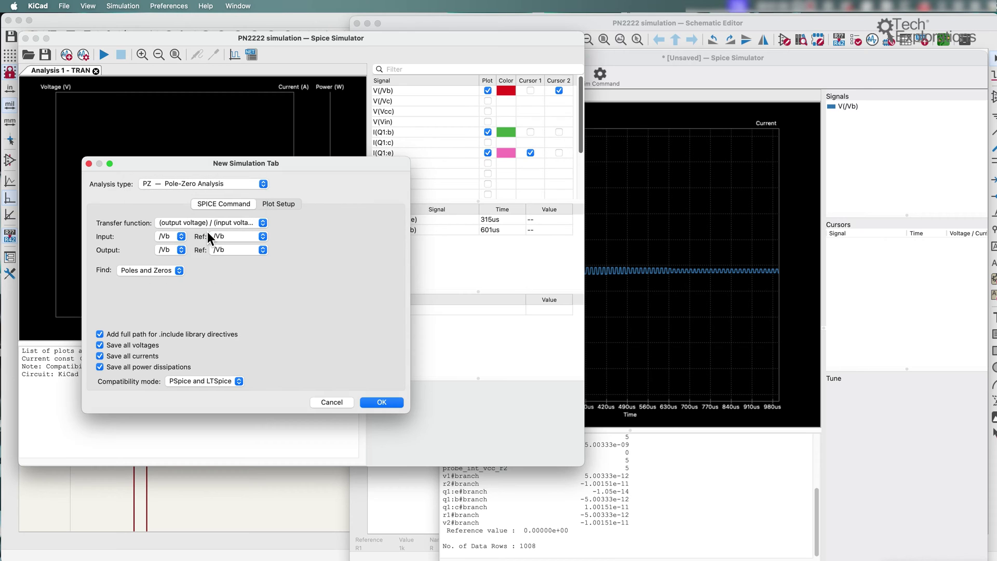
left_click(382, 403)
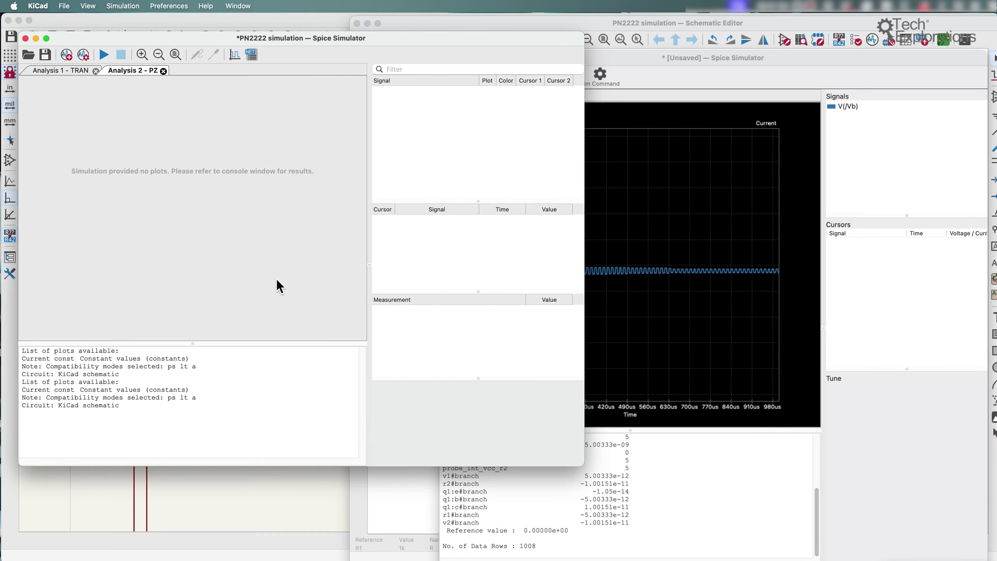
Open, close and reopen the Pole-Zero Analysis settings to inspect the Poles and Zeros option
left_click(83, 55)
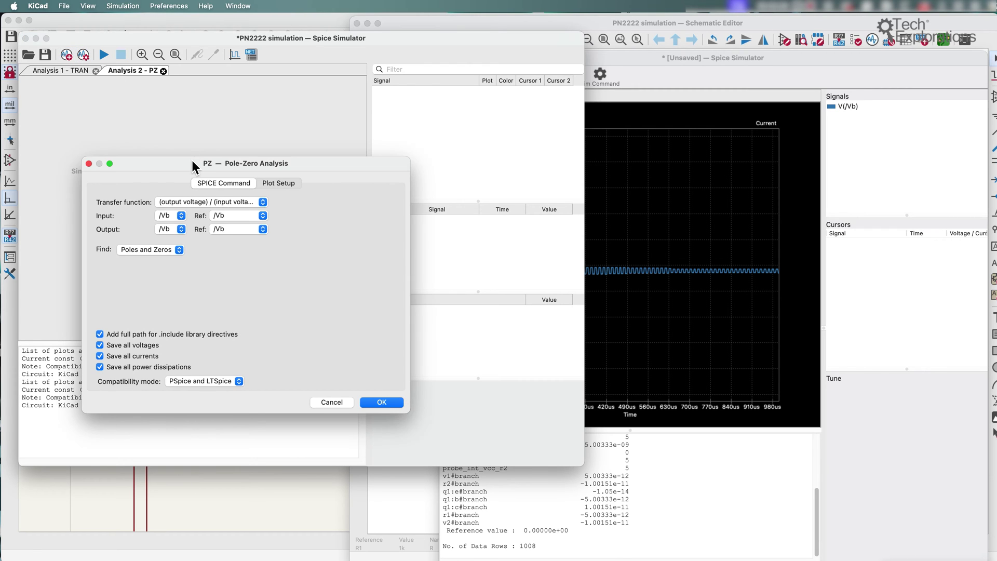
left_click_drag(192, 161, 200, 108)
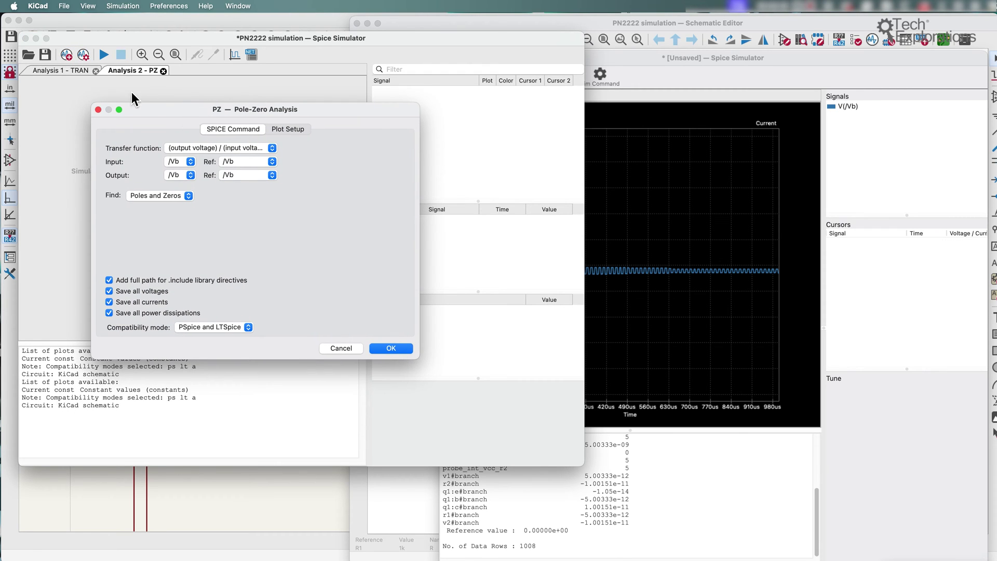
left_click(349, 345)
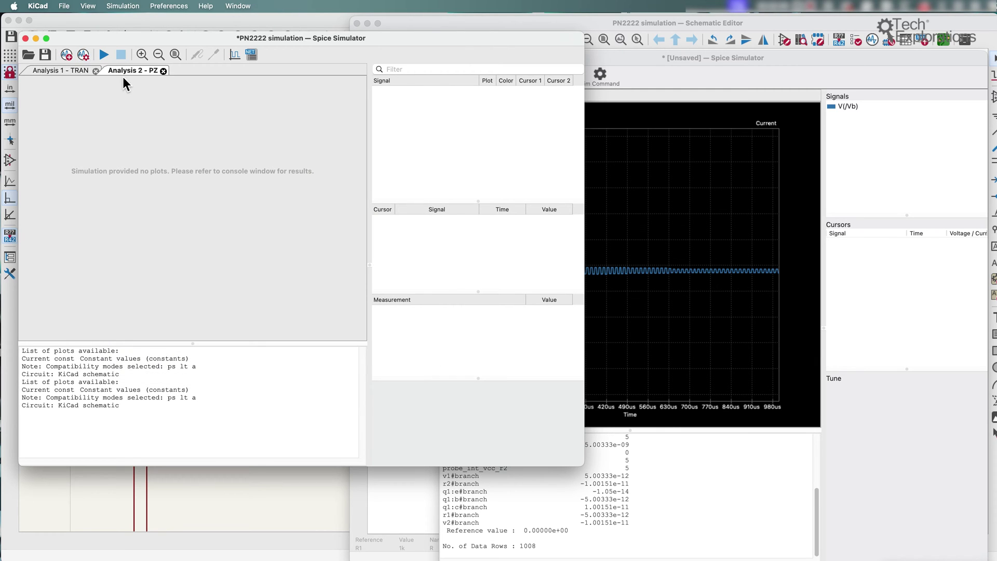
left_click(83, 54)
left_click_drag(148, 112, 160, 108)
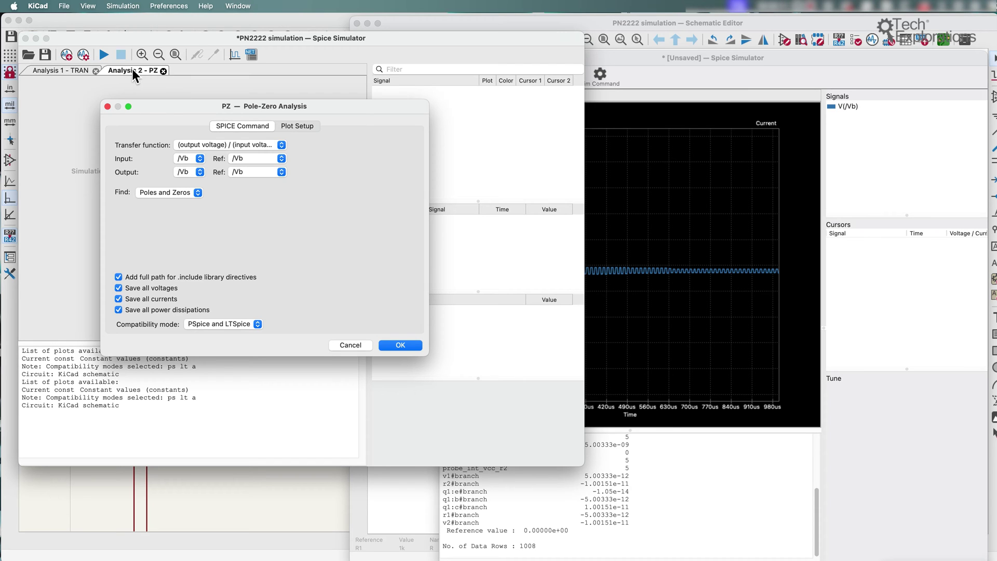
Add an empty Plot3 - TRAN tab to the unsaved simulator
left_click(400, 345)
left_click(945, 164)
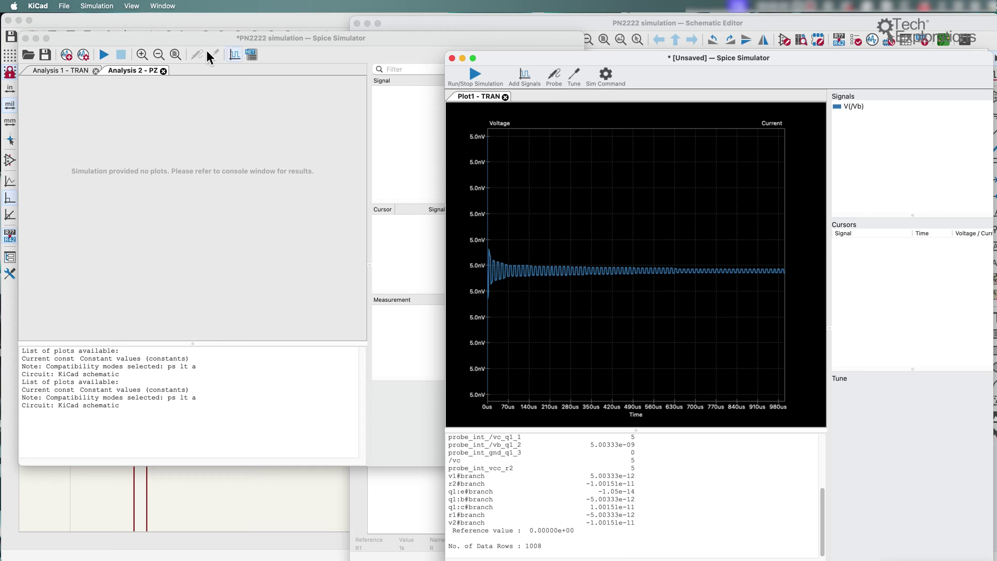
left_click(63, 6)
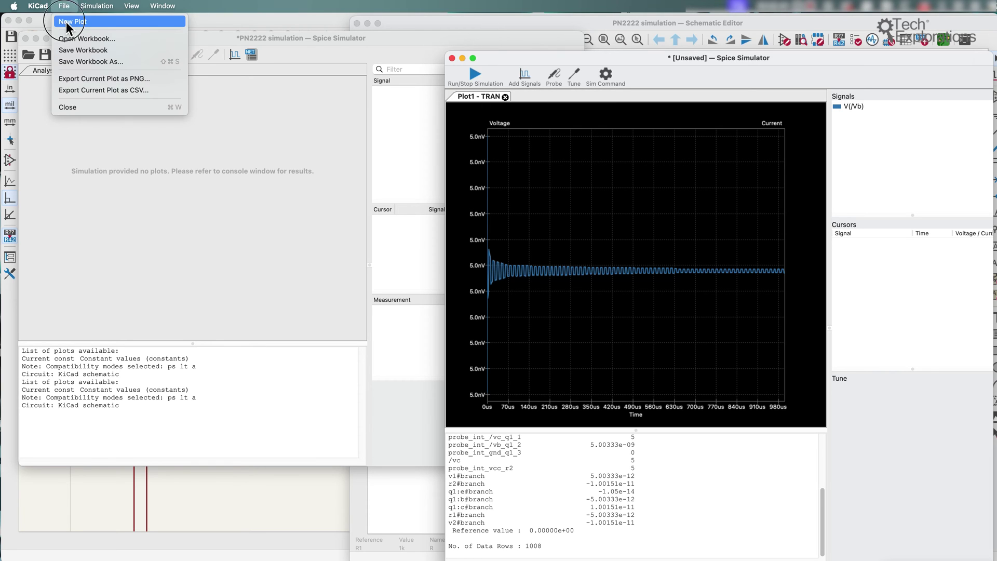
left_click(67, 22)
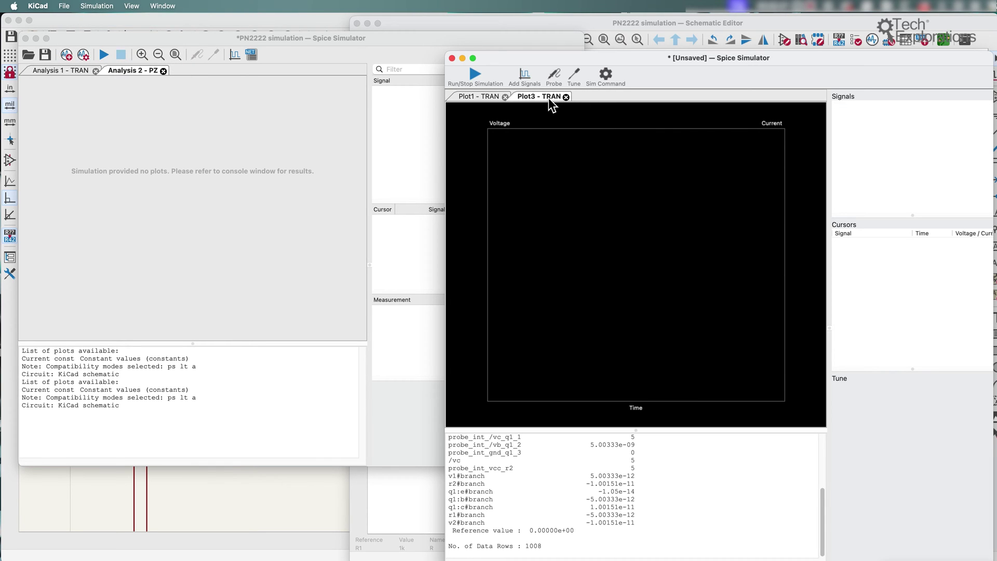
Bring up the Simulation Command settings showing Transient 1u step and 1m final time
left_click(98, 6)
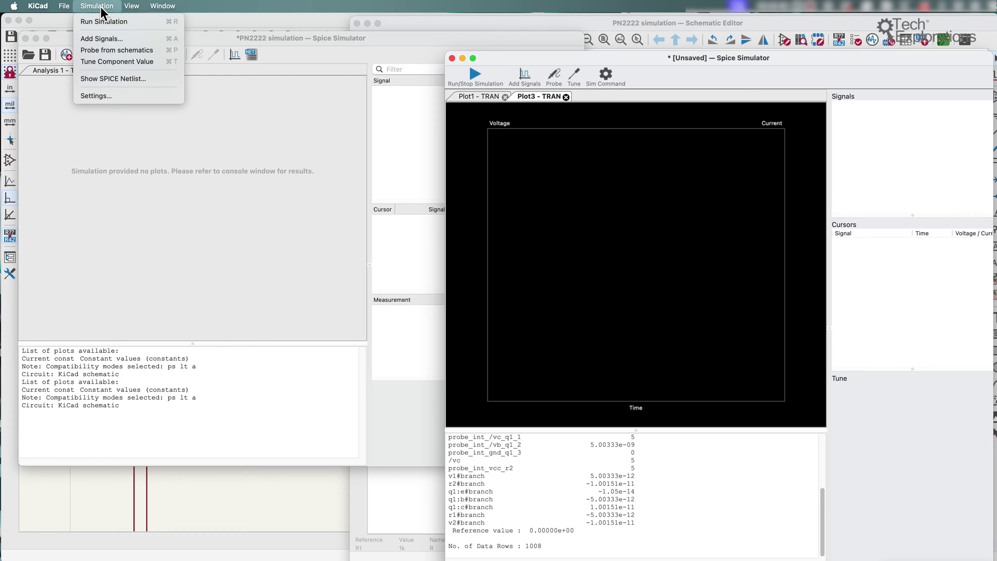
left_click(108, 95)
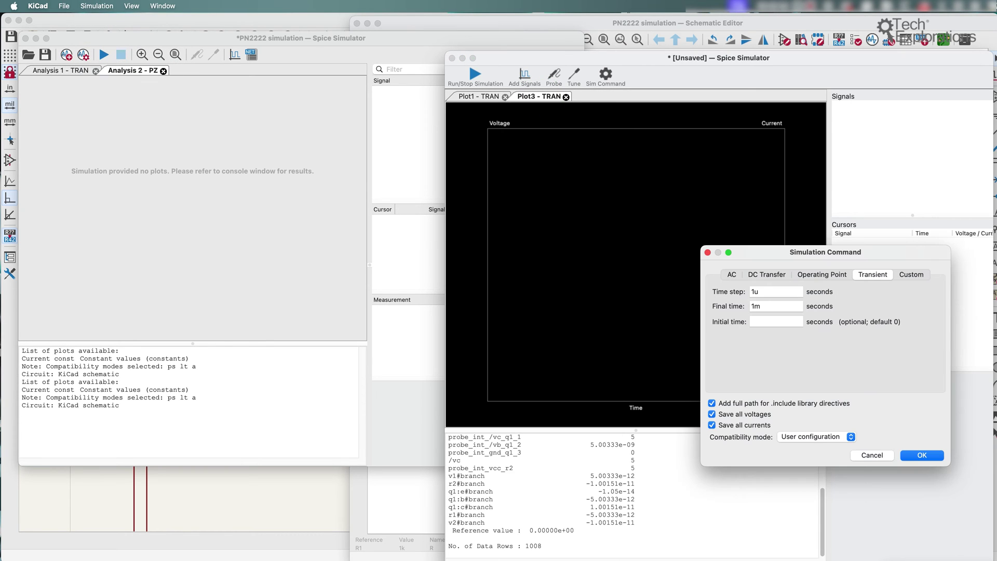
left_click_drag(824, 254, 843, 160)
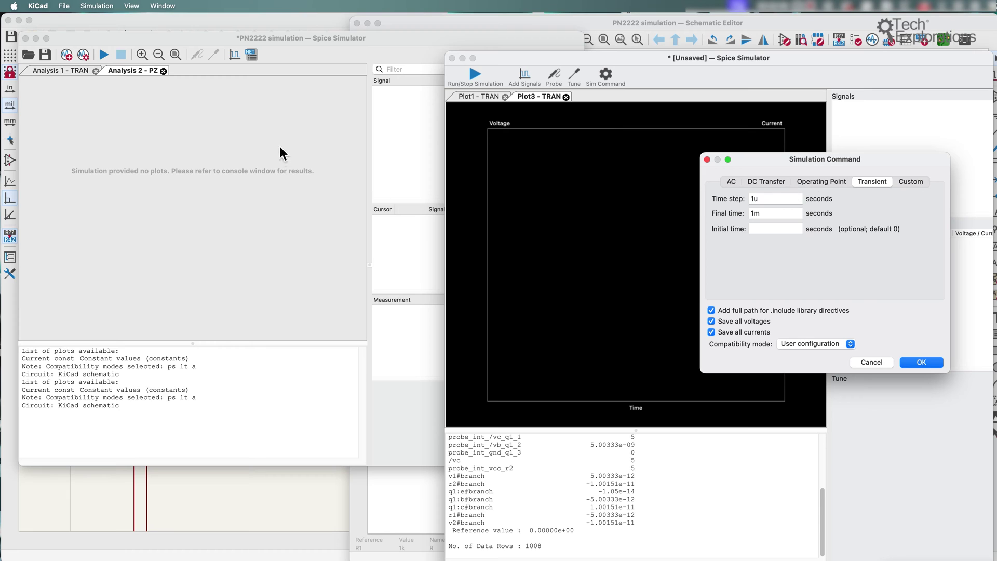
Start adding another simulation tab in the PN2222 simulator and view its analysis types
left_click(102, 88)
left_click(67, 55)
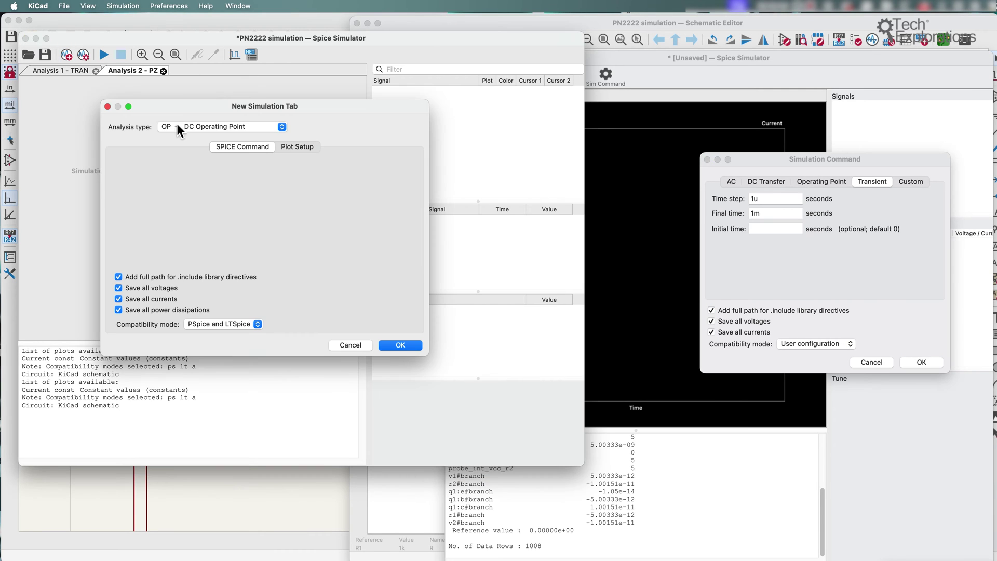
left_click_drag(239, 109, 276, 142)
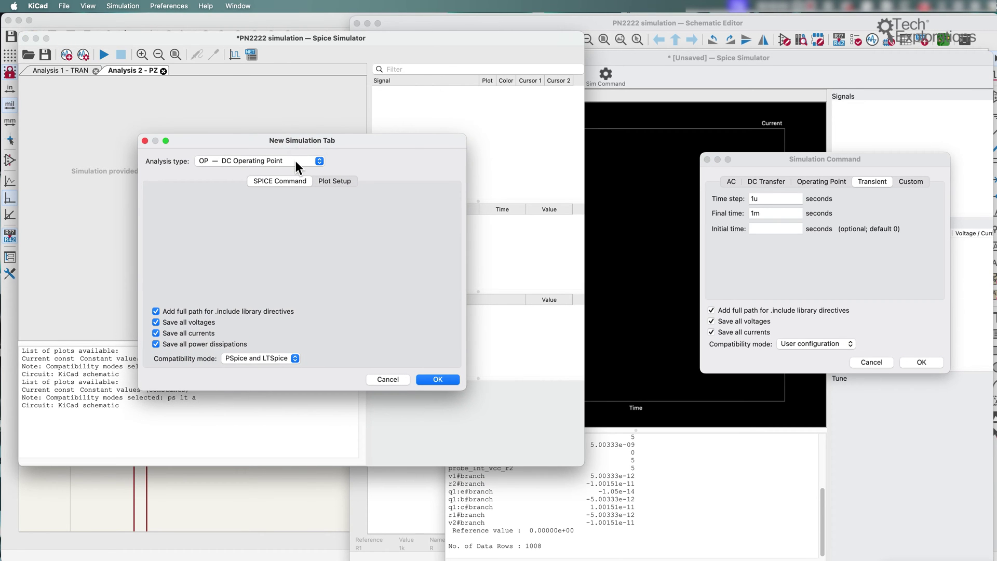
left_click(294, 161)
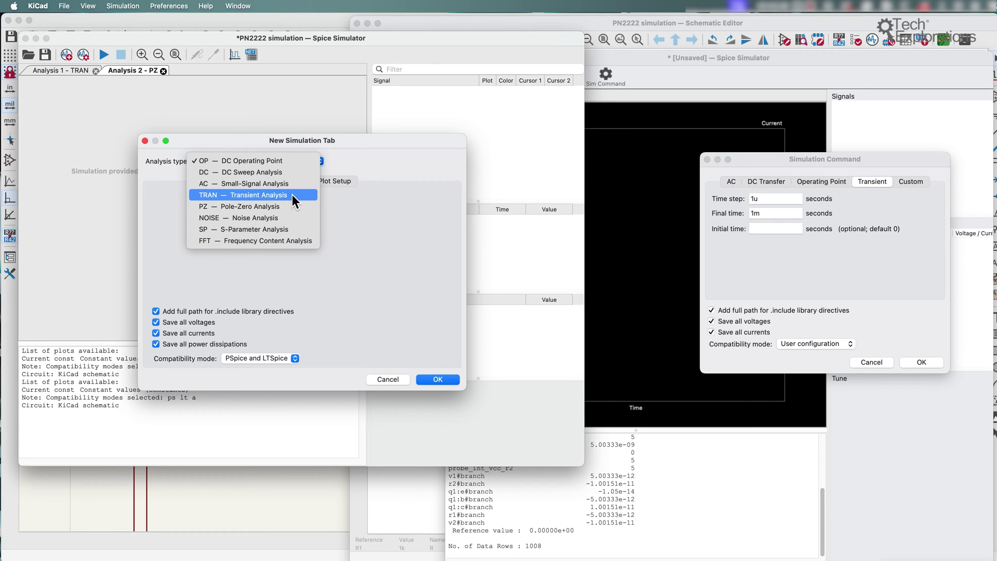
Leave the analysis type at OP, close the unsaved simulator's command settings, and cancel the new tab
left_click(781, 160)
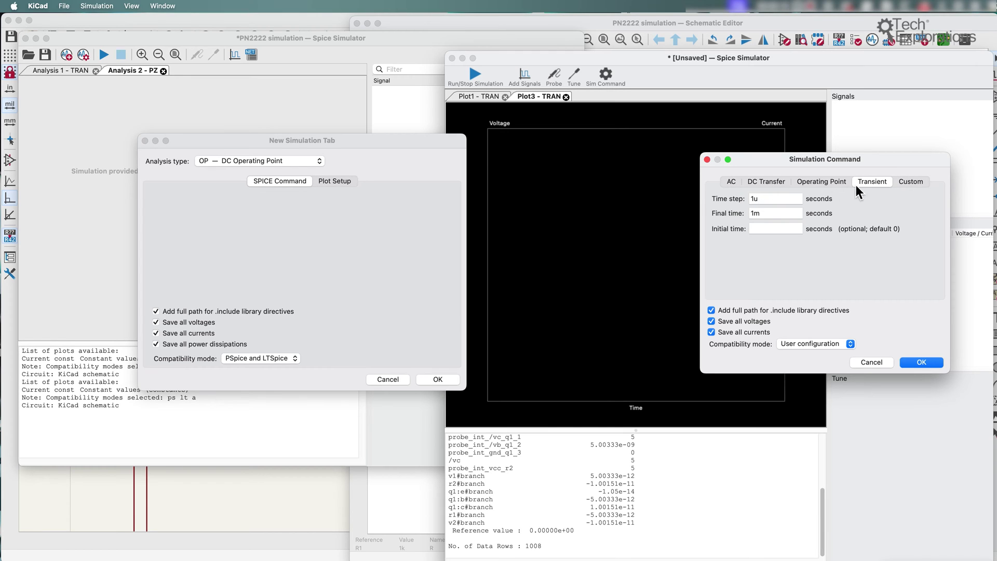
left_click(345, 138)
left_click(295, 159)
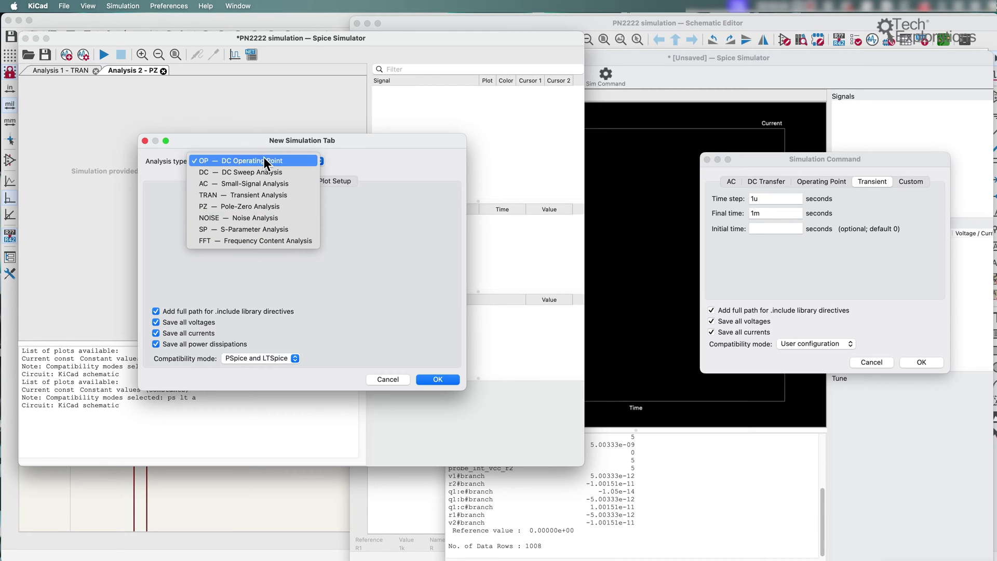
left_click(413, 266)
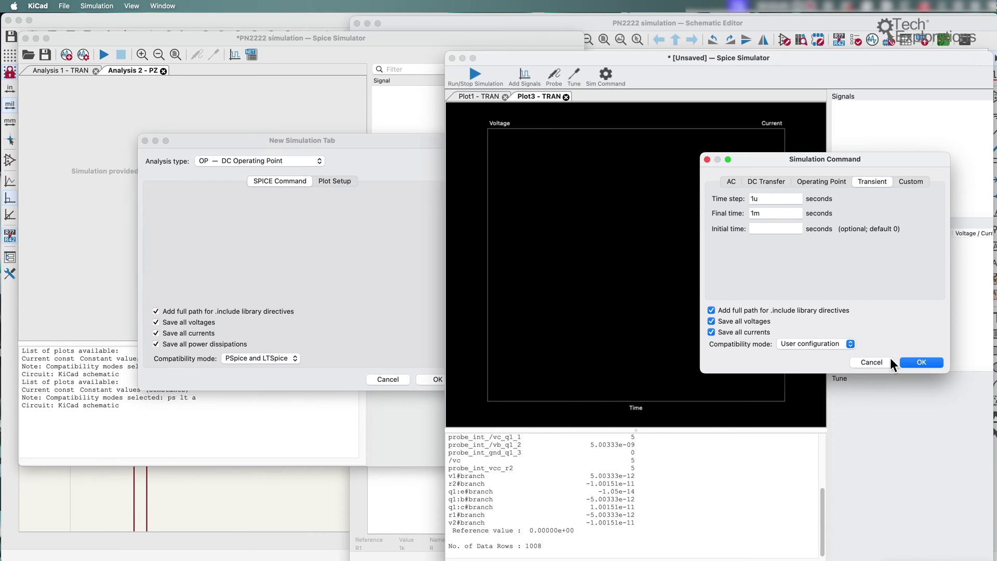
left_click(890, 359)
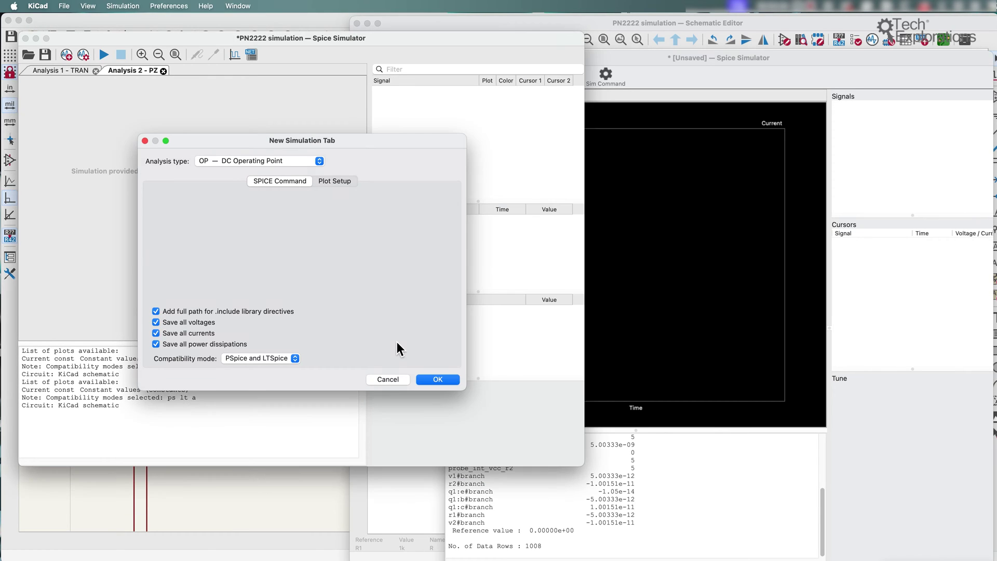
left_click(388, 380)
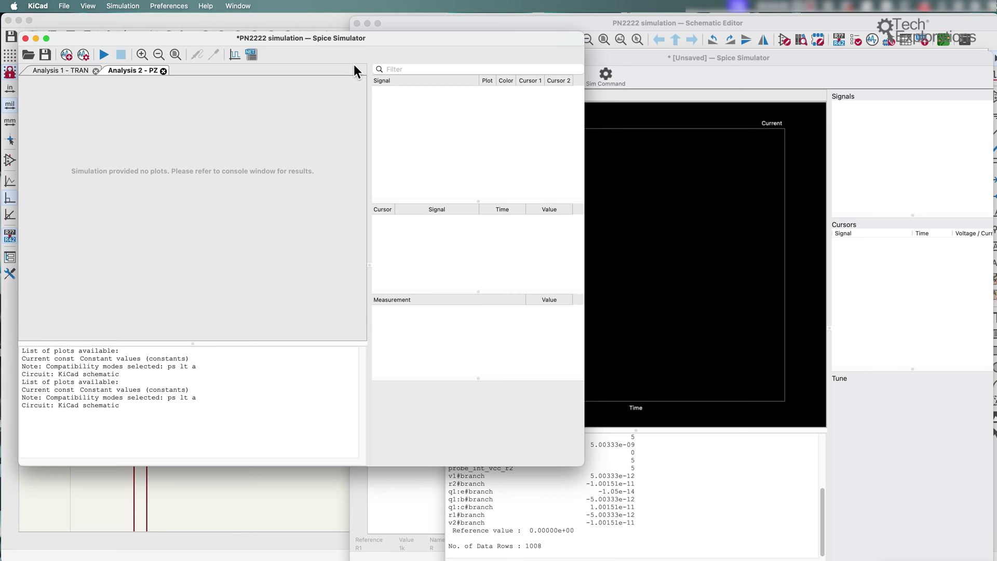
Widen the schematic editor, put the project manager away, and move the PN2222 simulator right
left_click(670, 20)
double_click(633, 23)
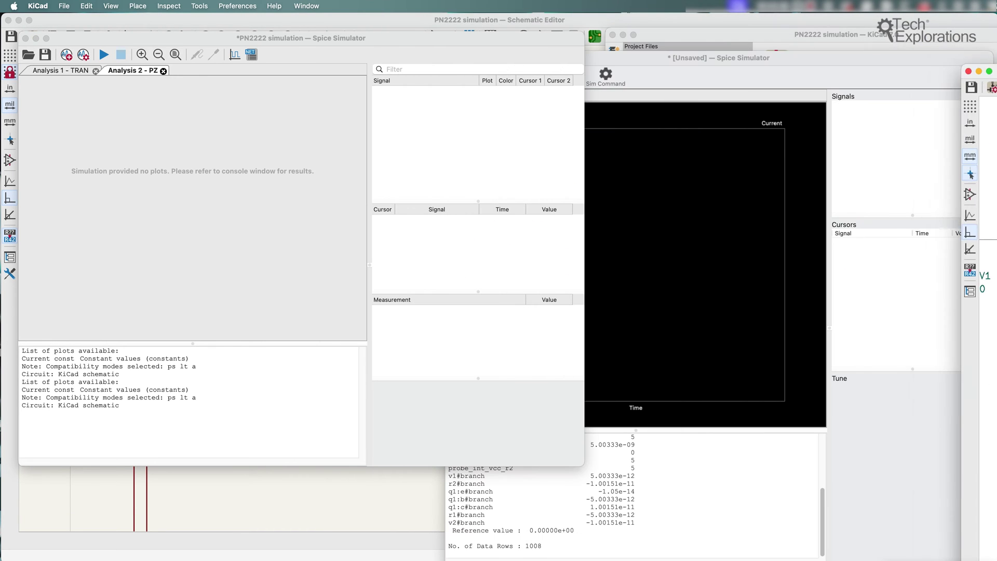
left_click(928, 42)
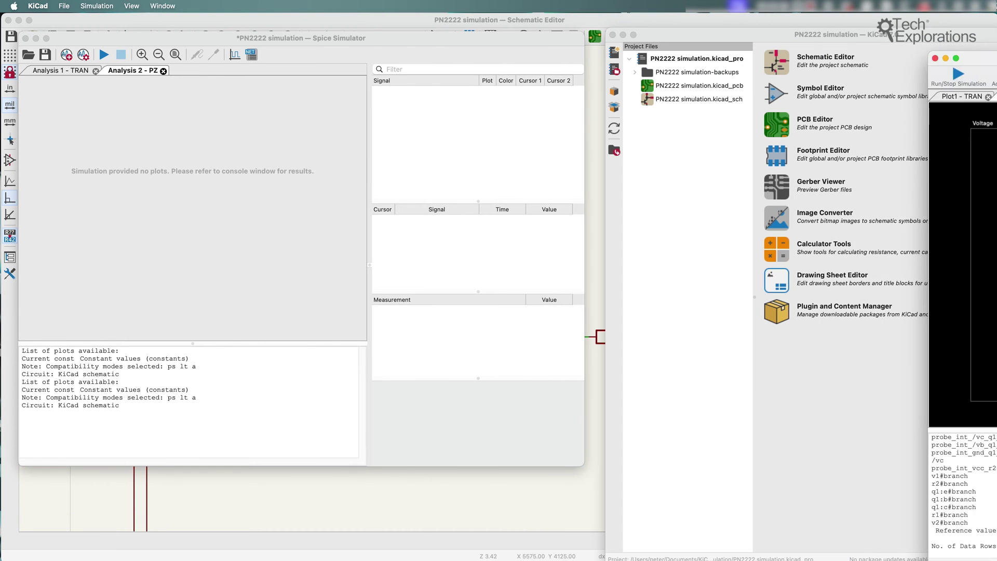
left_click(623, 35)
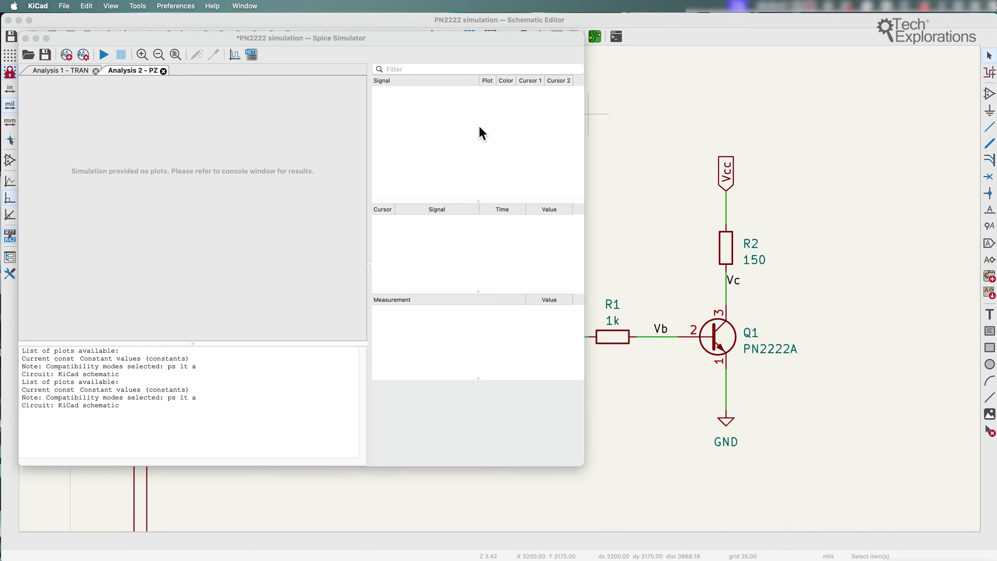
left_click(466, 49)
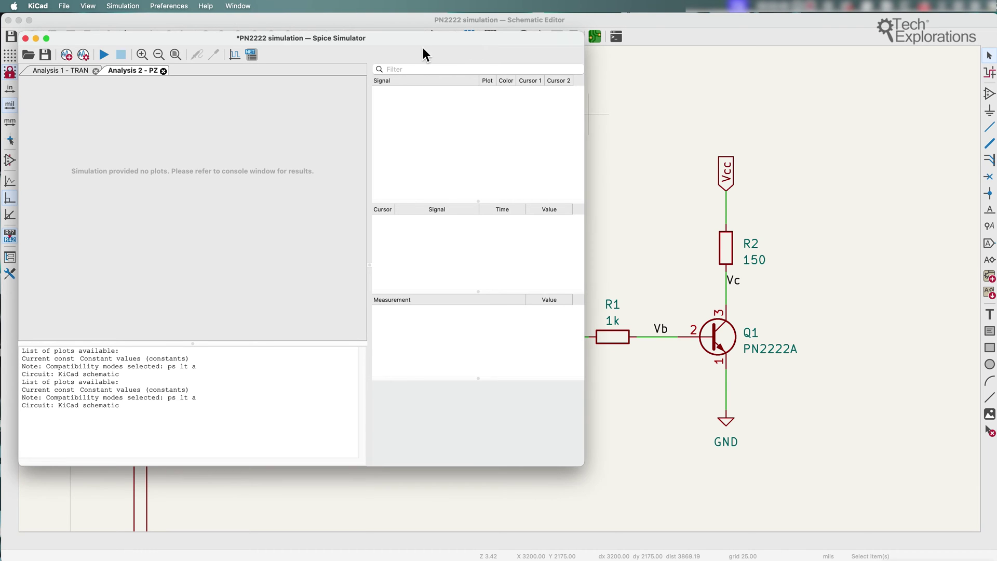
left_click_drag(423, 39, 638, 44)
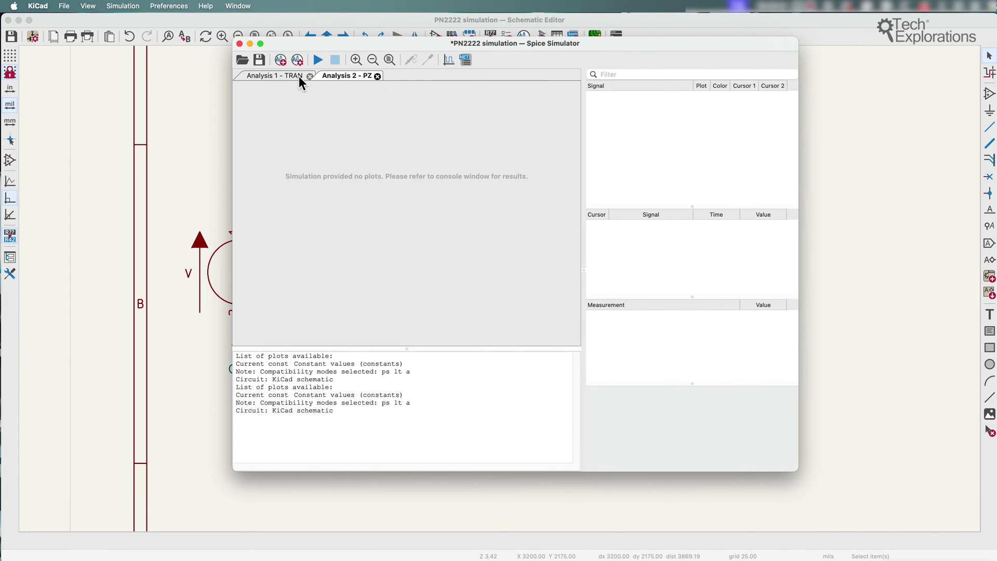
Close the Analysis 2 - PZ tab and scroll through the Signals list
left_click(378, 77)
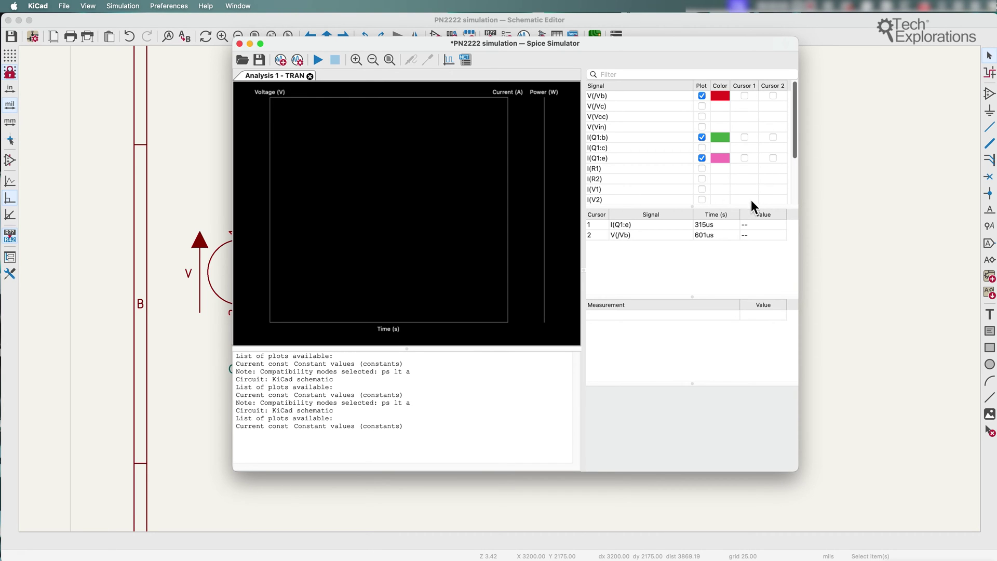
scroll(604, 196, "down", 3)
scroll(604, 195, "down", 2)
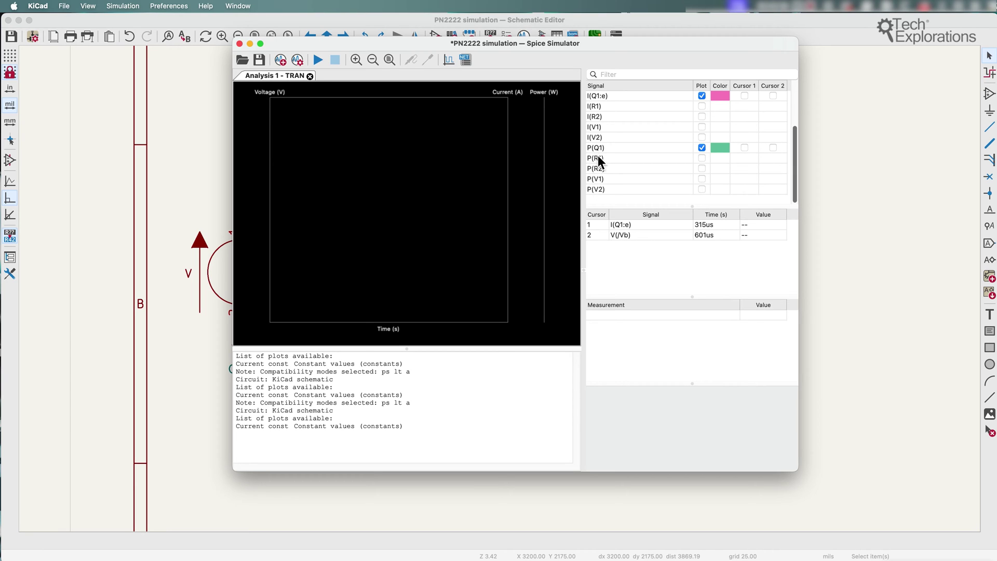
scroll(600, 150, "up", 4)
scroll(600, 155, "down", 3)
scroll(600, 104, "up", 3)
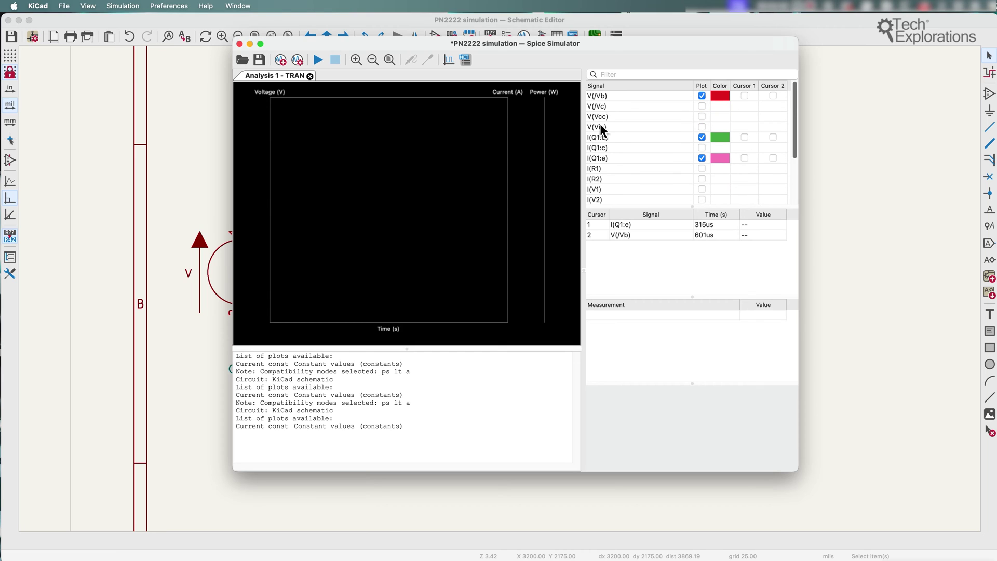
scroll(659, 145, "down", 3)
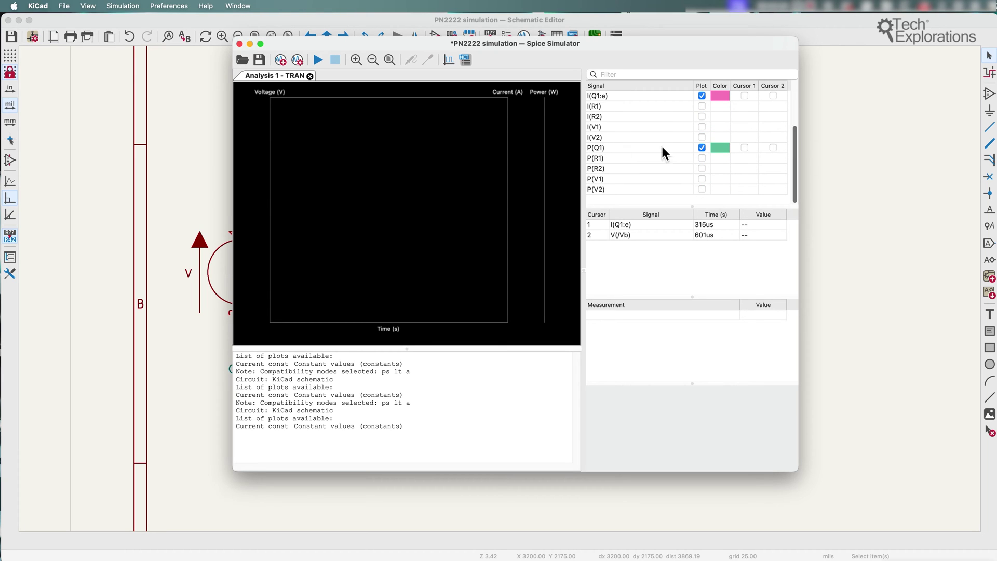
Plot P(R1), rerun the transient simulation, and enlarge the simulator window
left_click(705, 160)
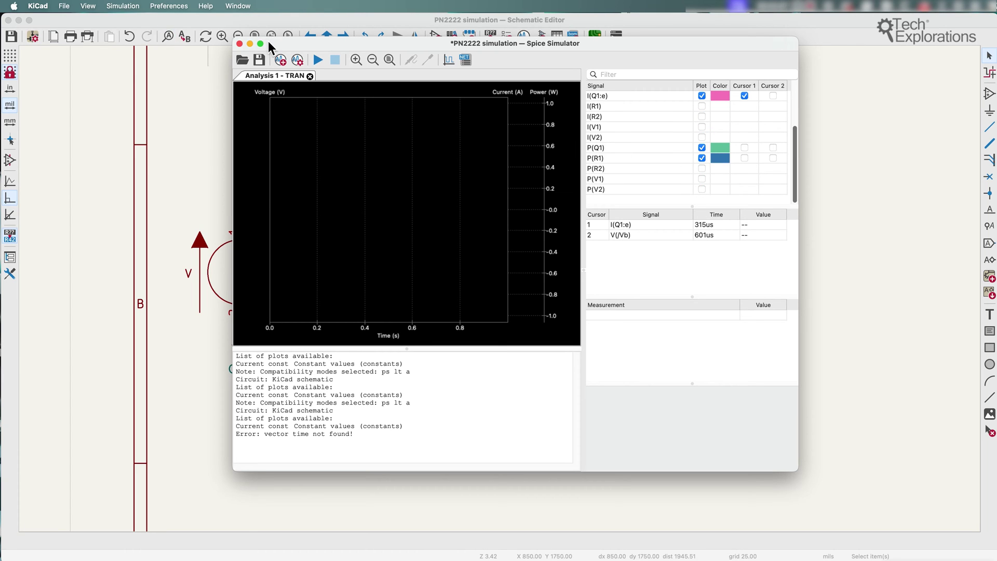
left_click(318, 60)
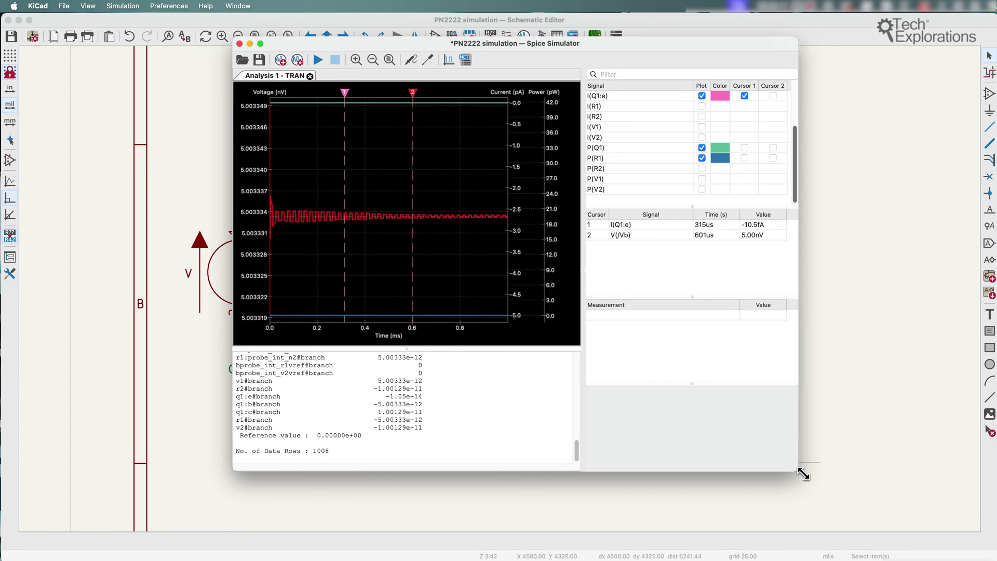
left_click_drag(803, 473, 941, 508)
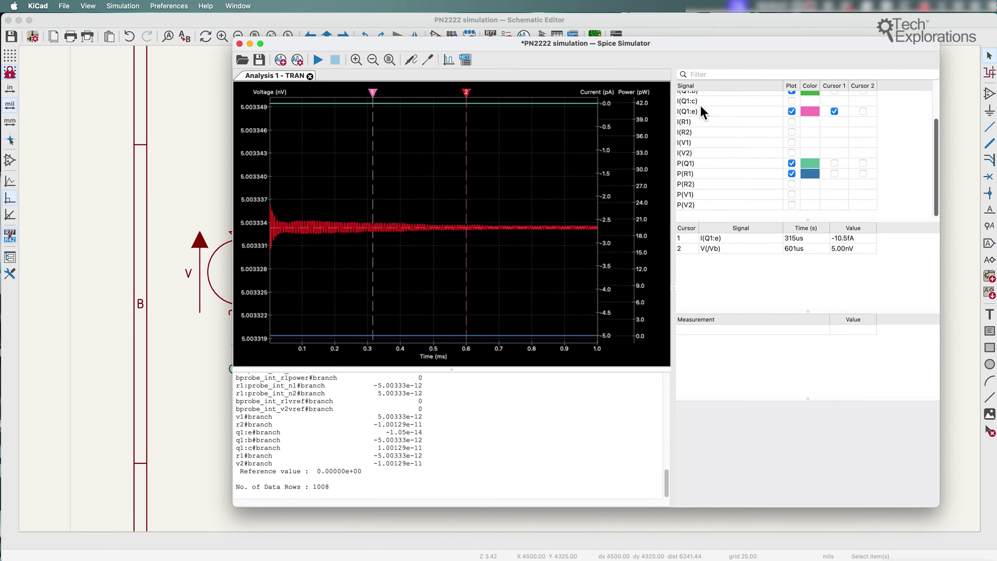
Zoom the plot and drag the cursors to about 342 µs and 632 µs
scroll(690, 146, "up", 3)
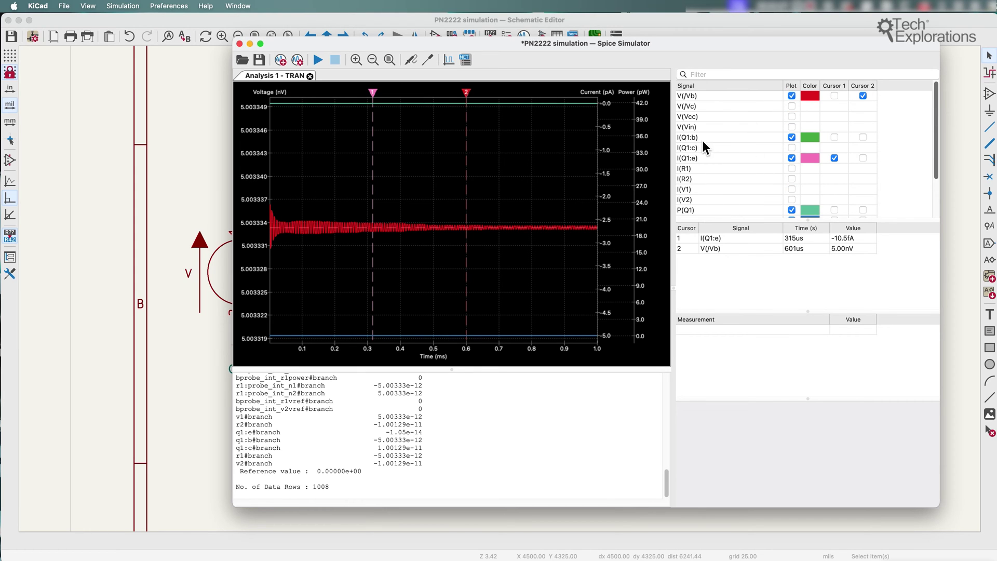
scroll(456, 212, "up", 5)
scroll(439, 235, "down", 5)
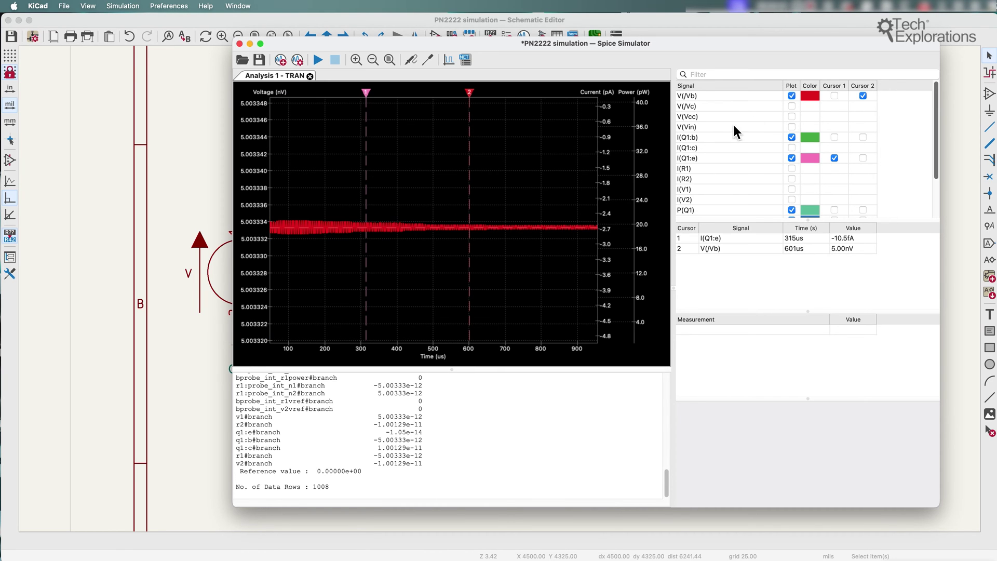
mouse_move(493, 100)
left_mouse_down()
mouse_move(510, 102)
mouse_move(454, 107)
mouse_move(470, 98)
left_mouse_up()
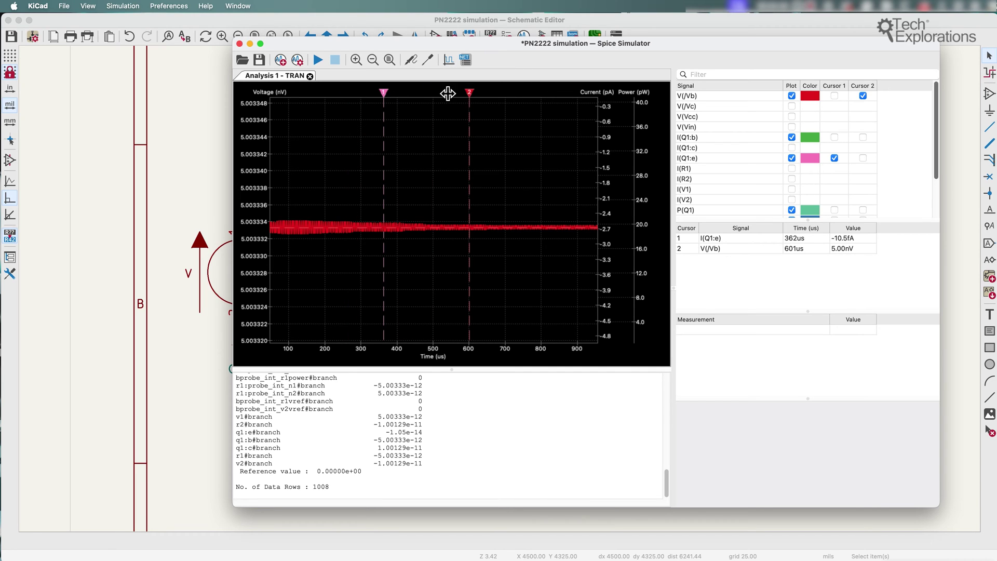
left_click_drag(392, 95, 378, 95)
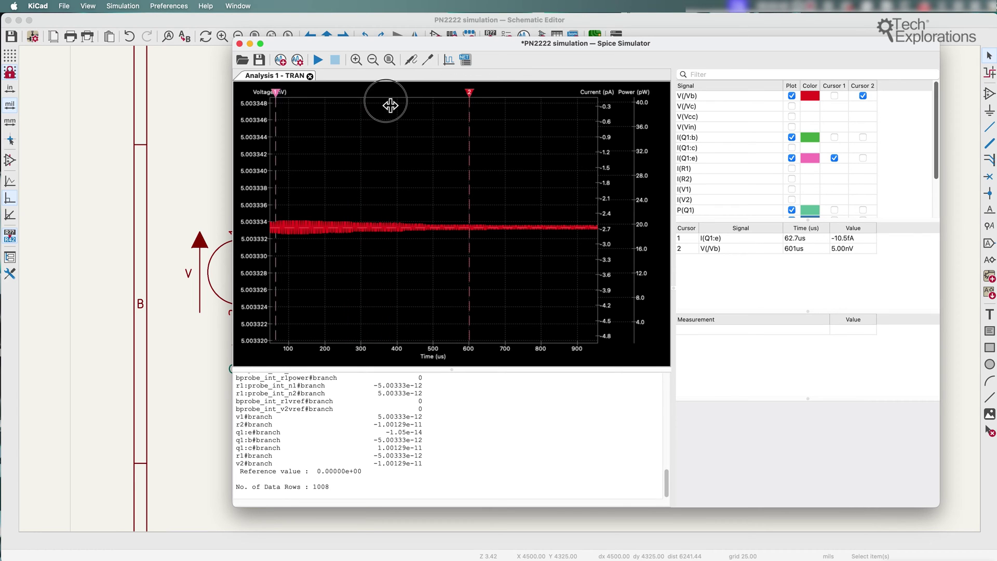
left_click_drag(389, 104, 446, 107)
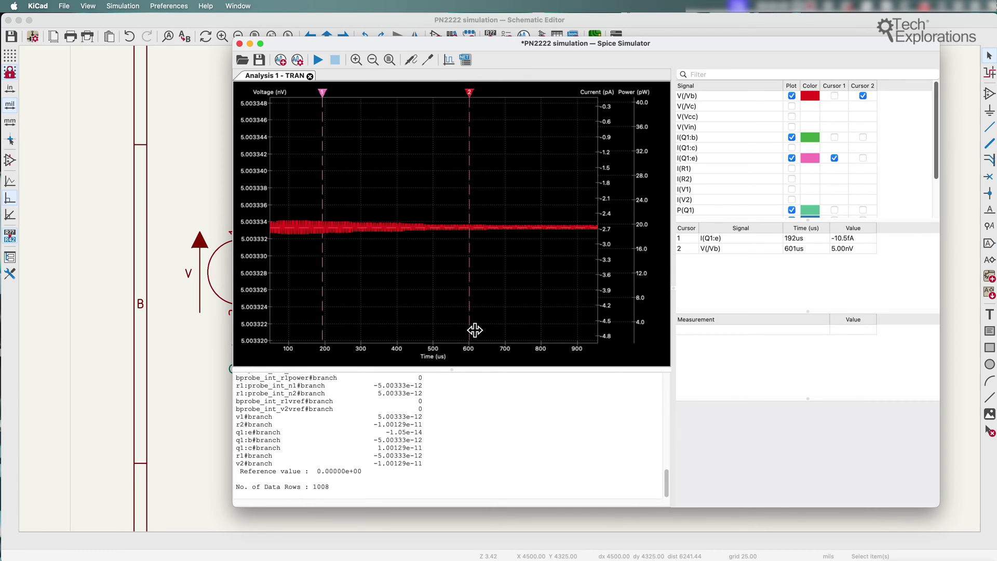
mouse_move(474, 330)
left_mouse_down()
mouse_move(570, 325)
mouse_move(447, 313)
mouse_move(481, 317)
left_mouse_up()
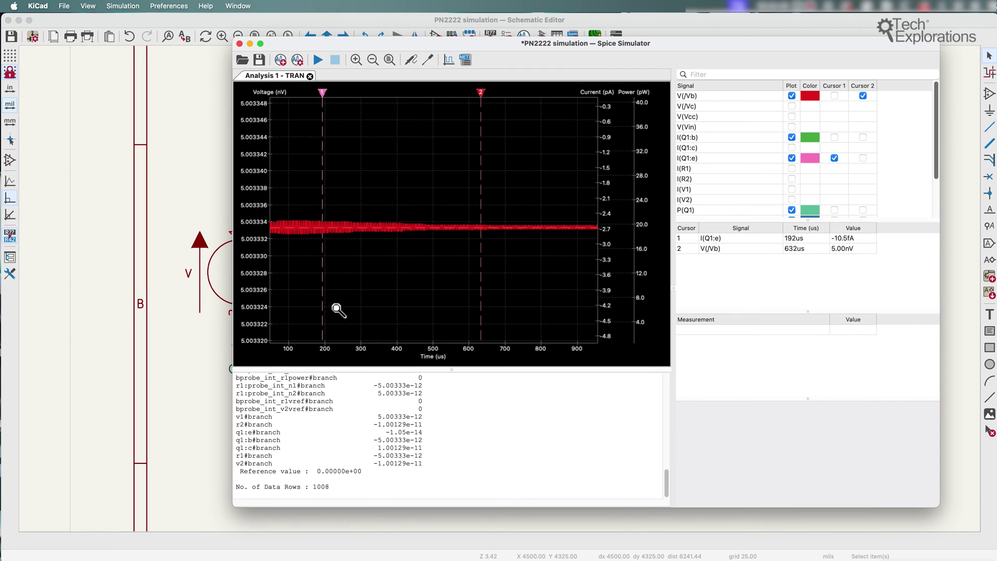
left_click_drag(330, 309, 385, 312)
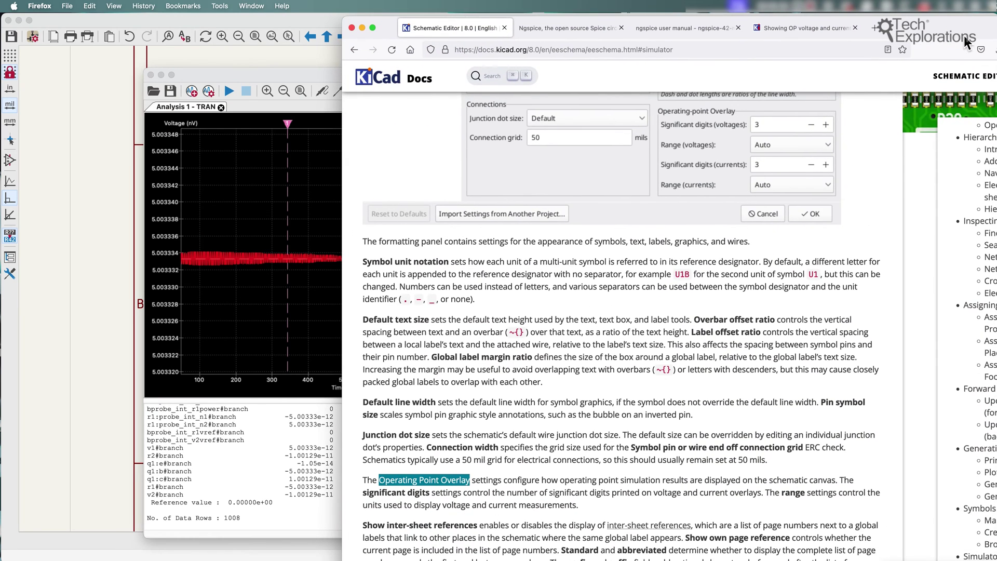
Highlight 'Operating Point Overlay' in the KiCad docs, then move the simulator right and hide Firefox
left_click(401, 485)
left_click_drag(377, 480, 472, 484)
left_click_drag(213, 73, 678, 81)
left_click(362, 28)
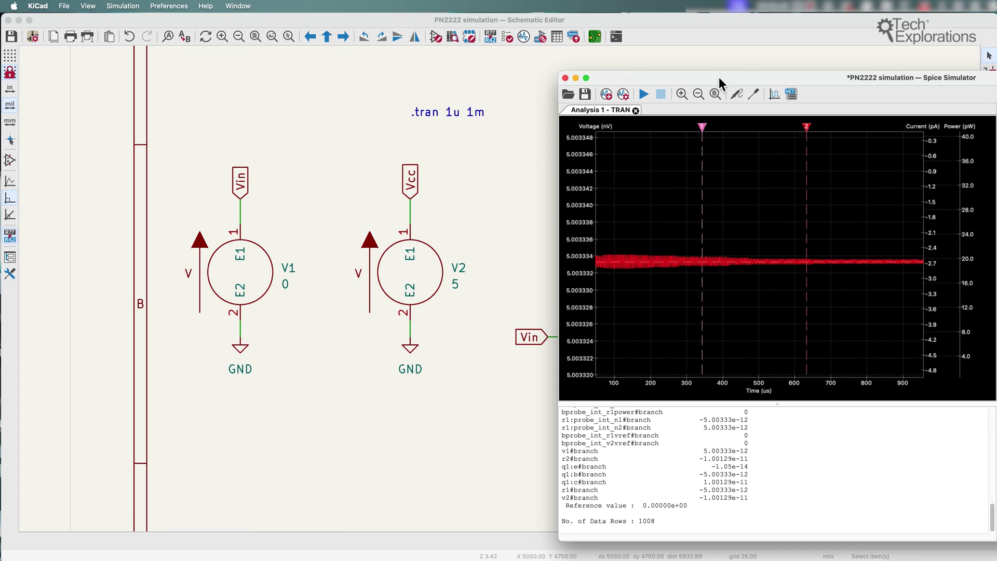
Rearrange the simulator and pan the schematic so R1, R2 and Q1 are visible
left_click_drag(699, 83, 883, 84)
middle_click_drag(653, 336, 504, 318)
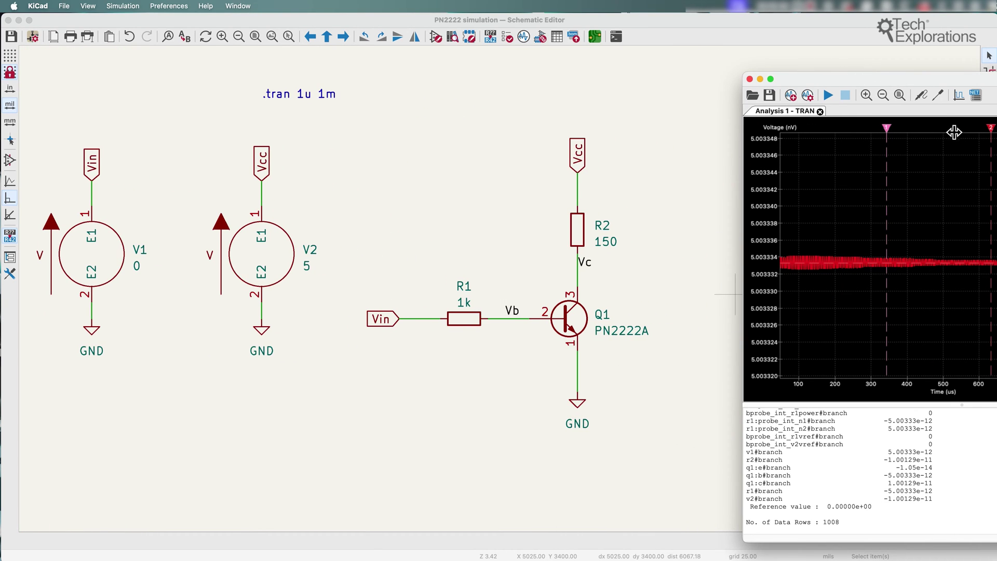
left_click_drag(921, 79, 713, 71)
left_click_drag(948, 73, 666, 68)
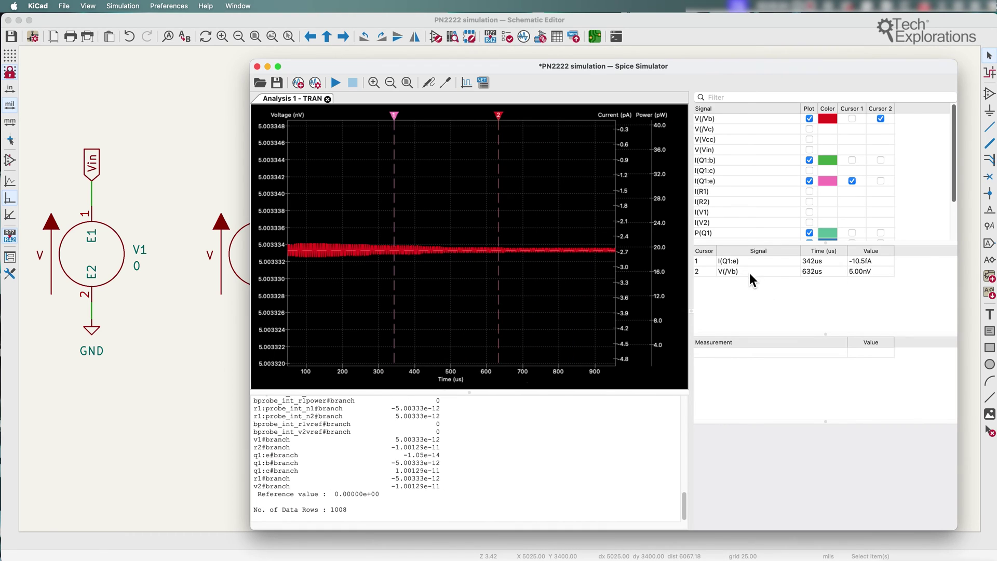
left_click_drag(673, 66, 994, 125)
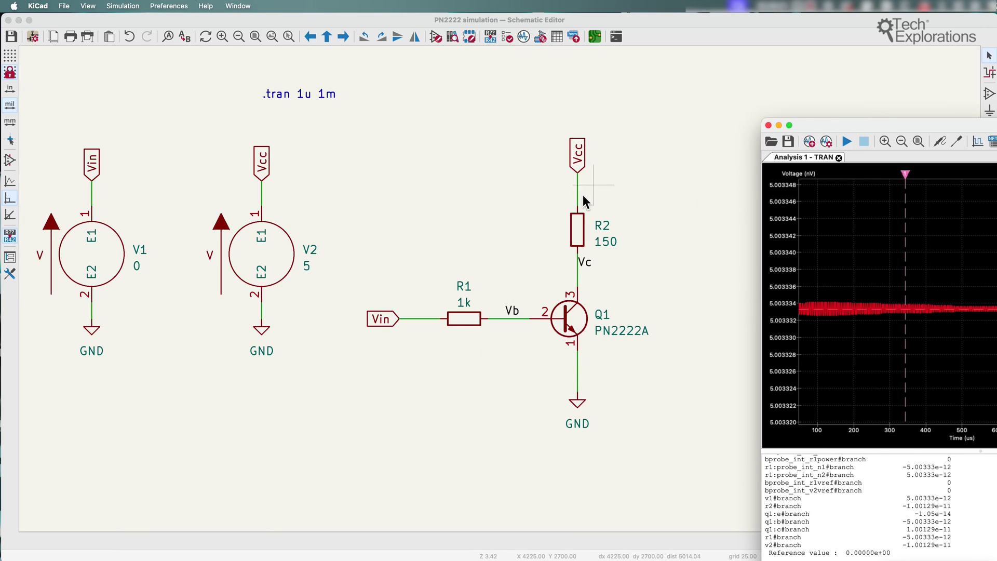
Rerun the transient simulation and reposition the simulator to show the full signal table
left_click(846, 142)
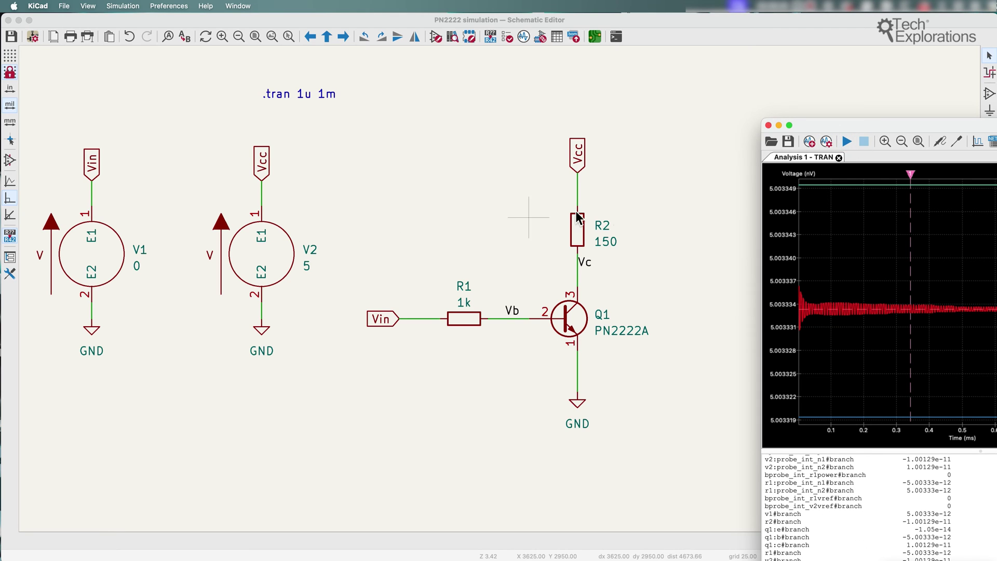
left_click_drag(865, 128, 555, 60)
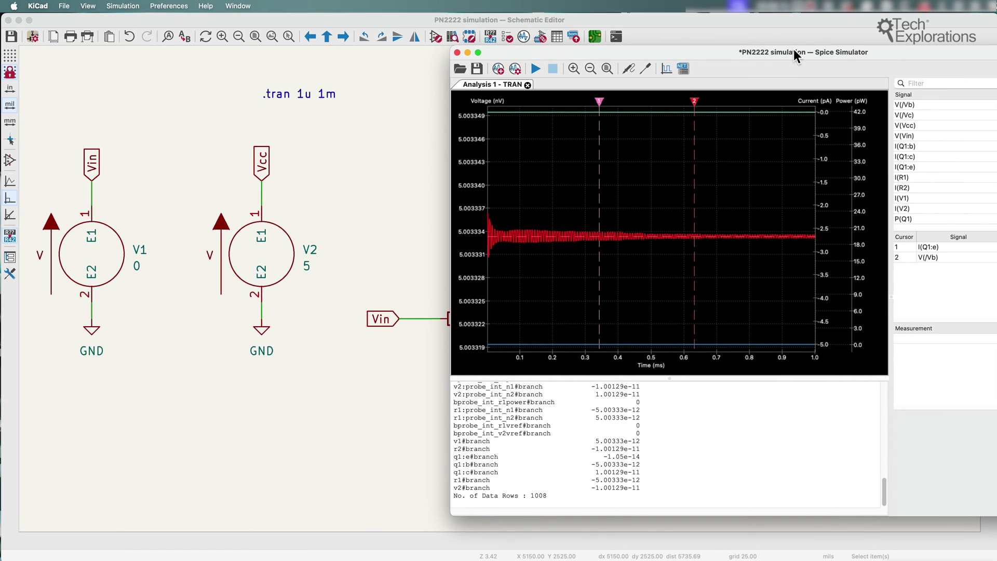
left_click_drag(795, 54, 679, 79)
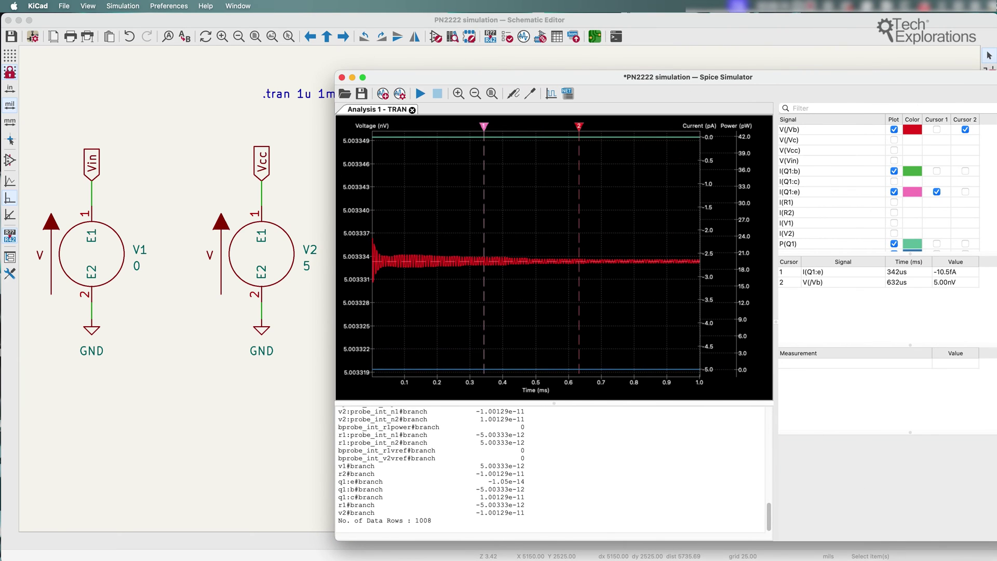
Open the Firefox forum thread on showing OP voltage and current data and skim it
key("super+Tab")
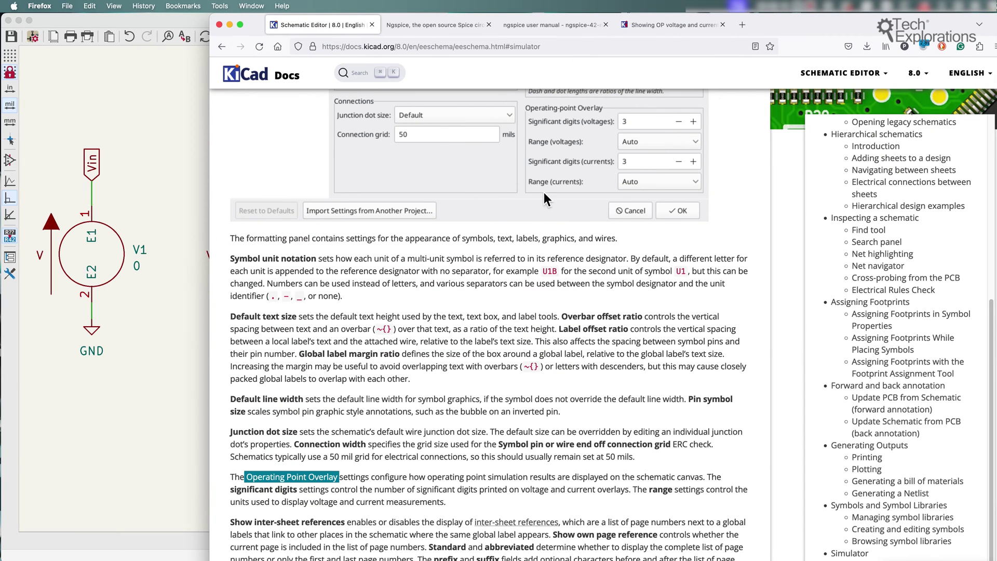
left_click(669, 24)
scroll(615, 283, "down", 5)
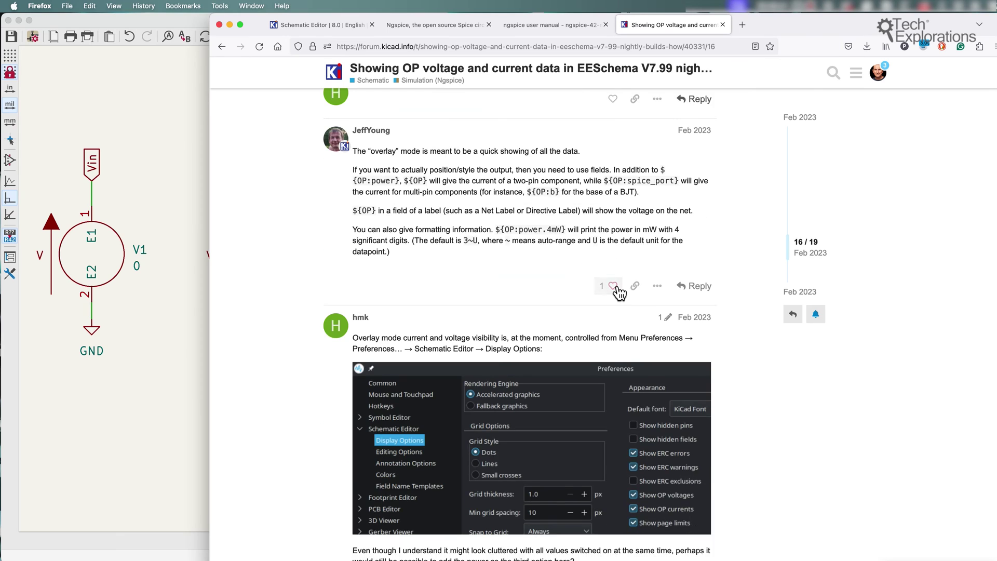
scroll(613, 283, "up", 10)
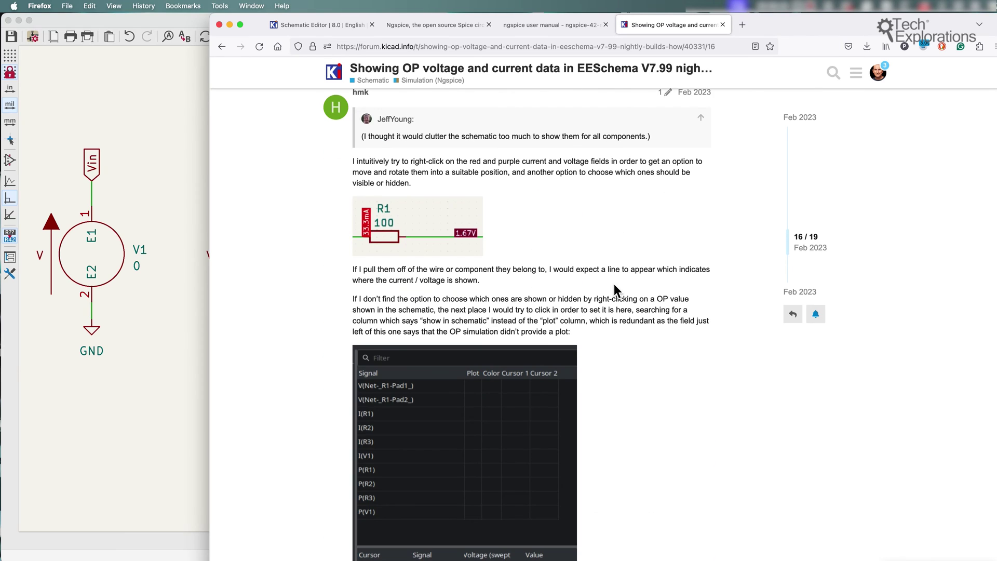
scroll(614, 284, "up", 5)
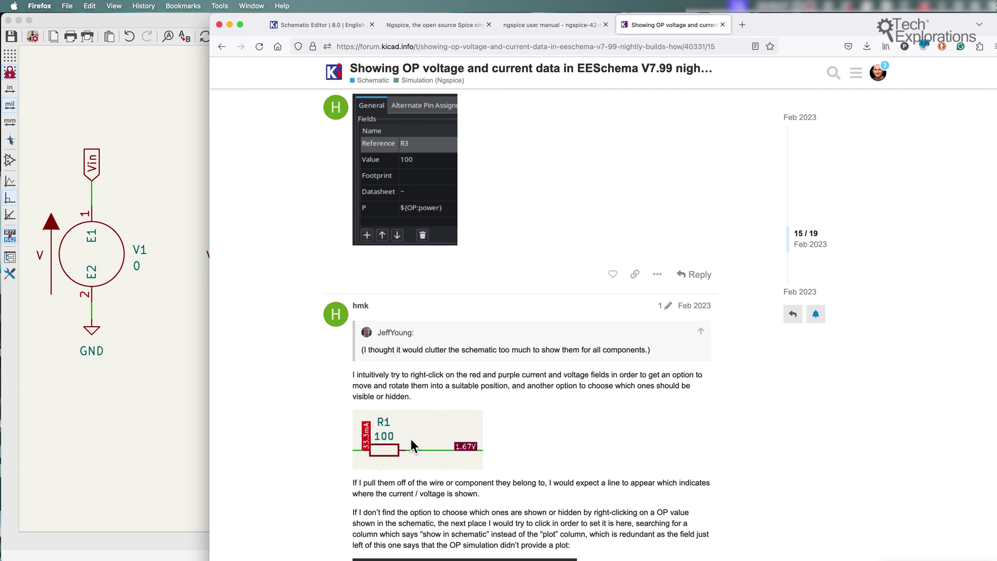
Check the KiCad version under KiCad > About KiCad, then dismiss it
left_click(153, 20)
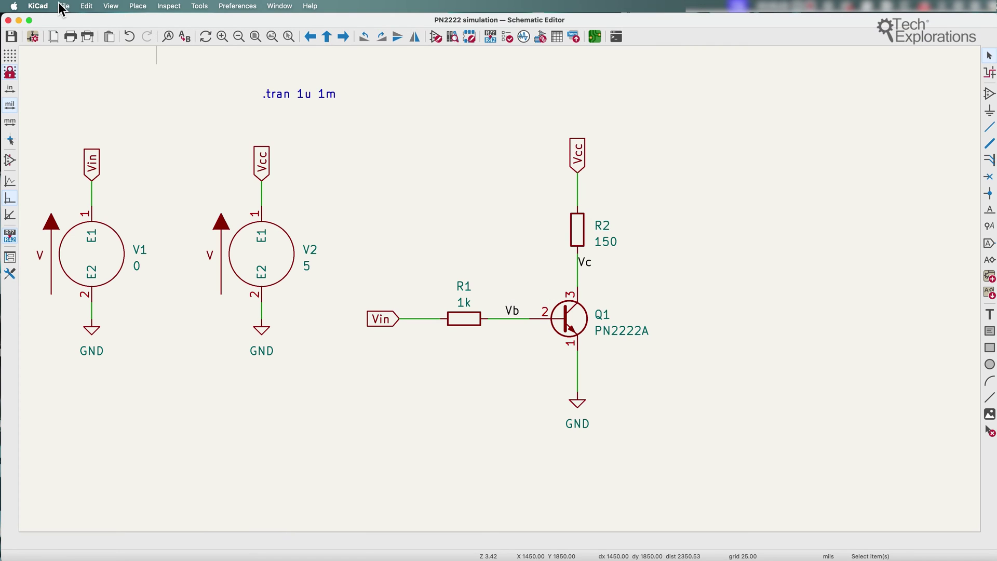
left_click(37, 6)
left_click(44, 18)
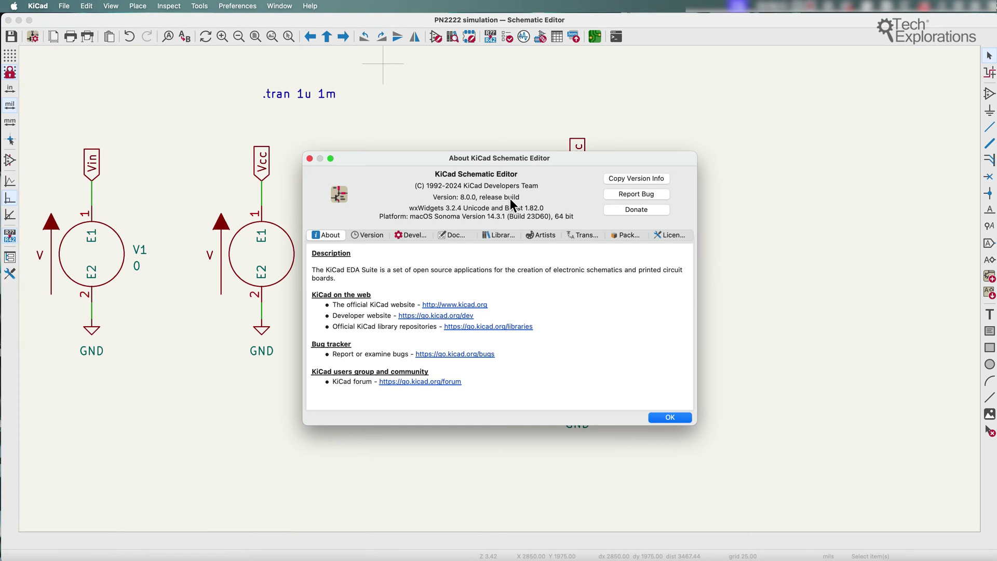
left_click(666, 419)
Zoom the forum page to 120%, scroll the thread, then hide Firefox
key("super+Tab")
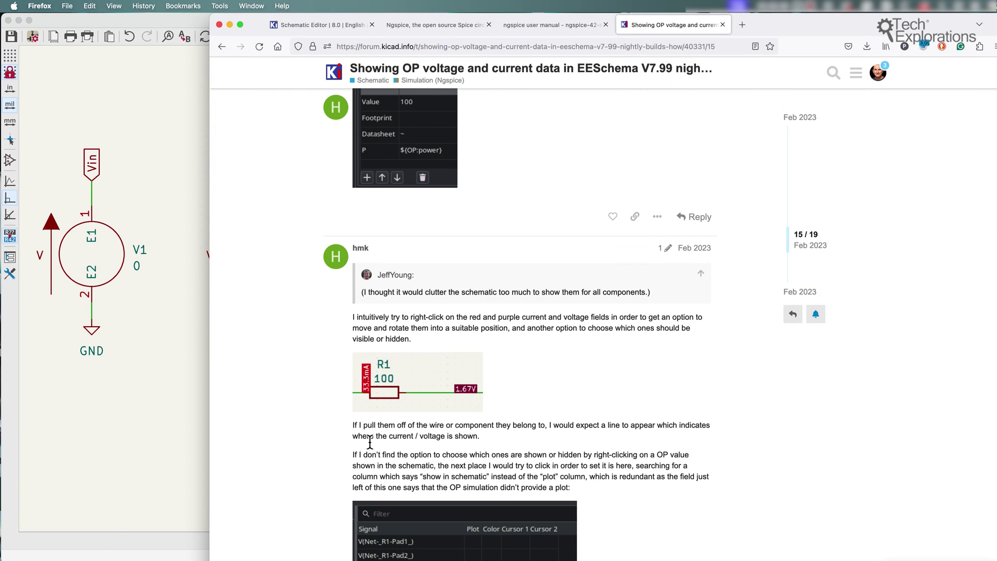
key("super+equal")
key("super+equal")
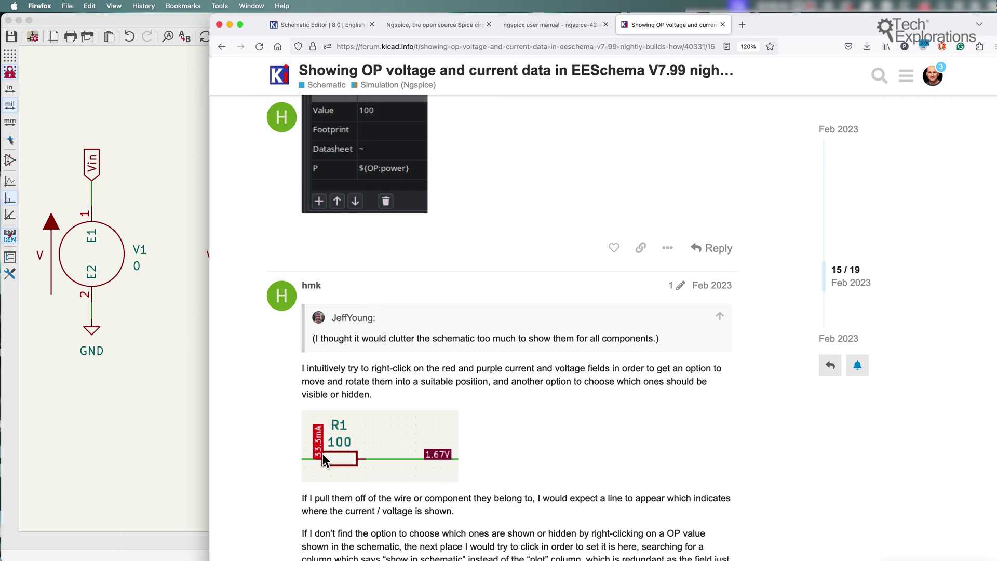
scroll(326, 454, "down", 2)
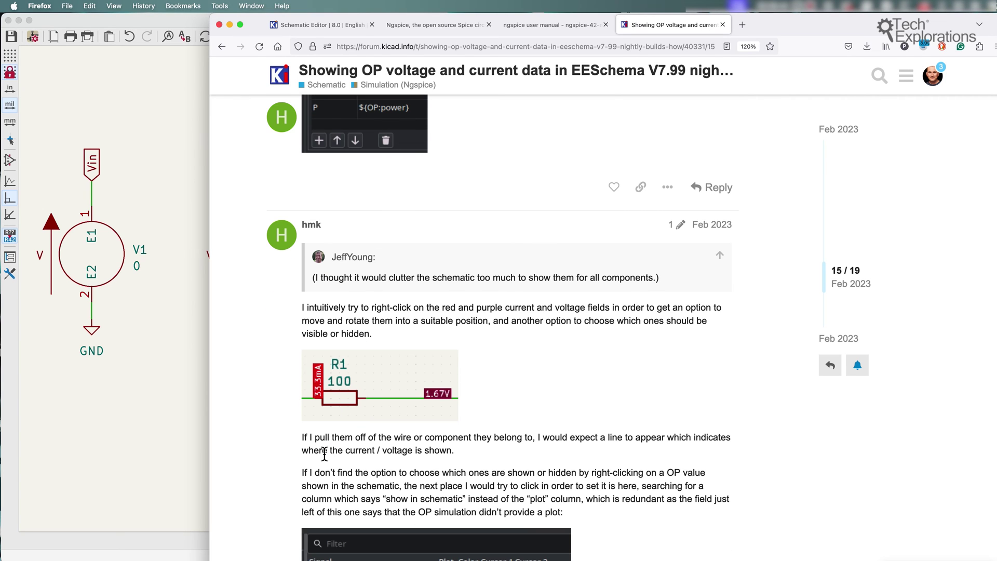
scroll(324, 450, "up", 10)
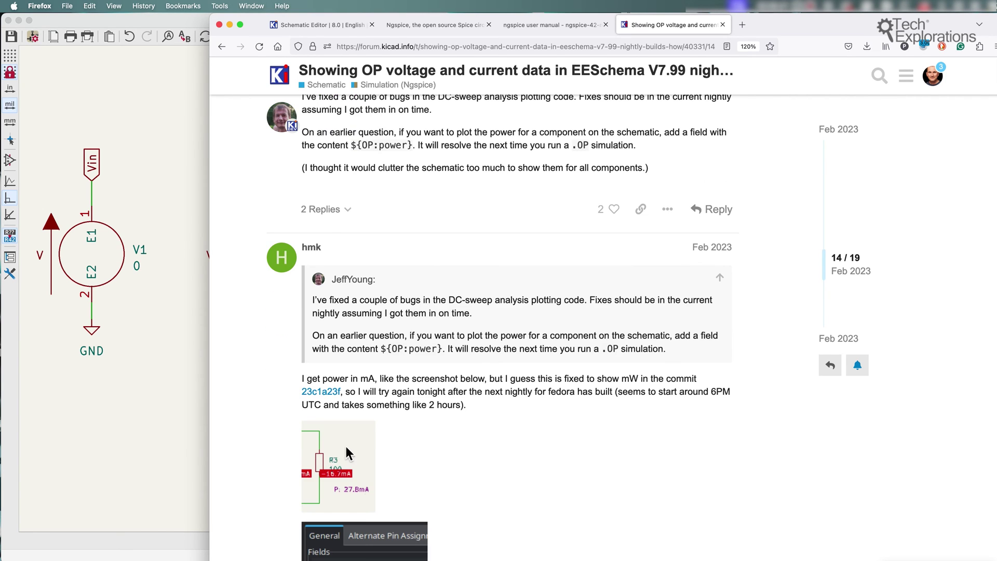
scroll(366, 449, "up", 15)
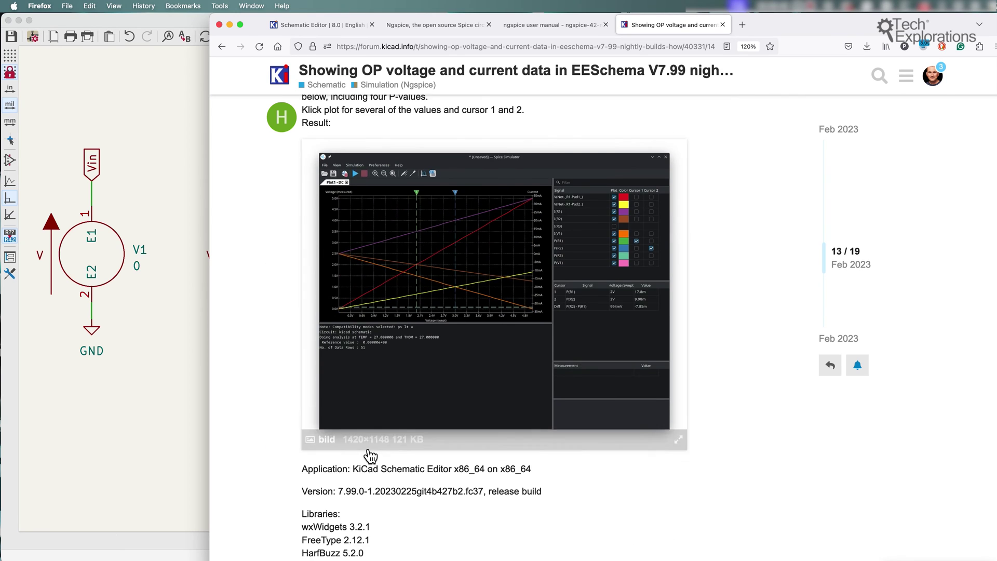
scroll(370, 452, "up", 15)
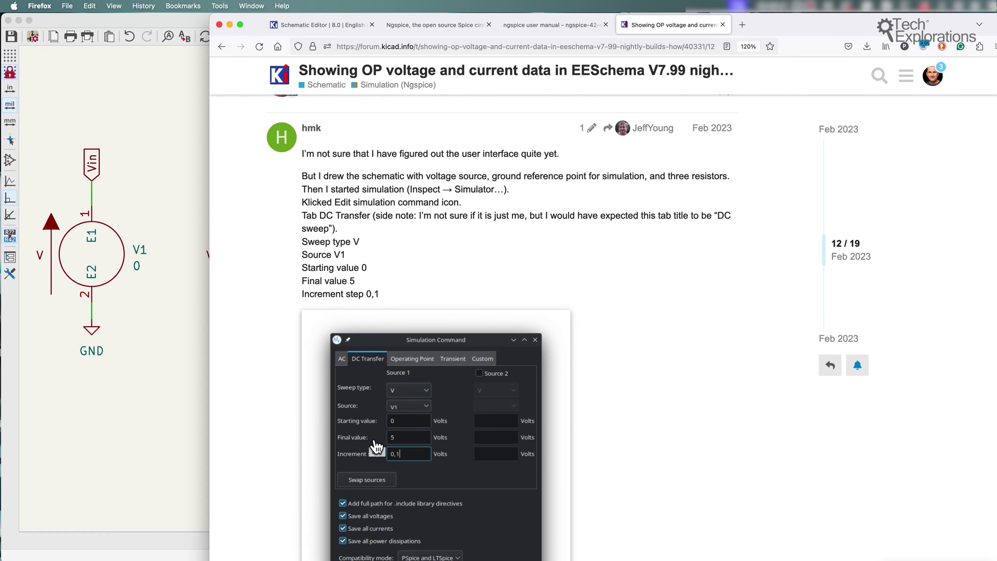
key("super+m")
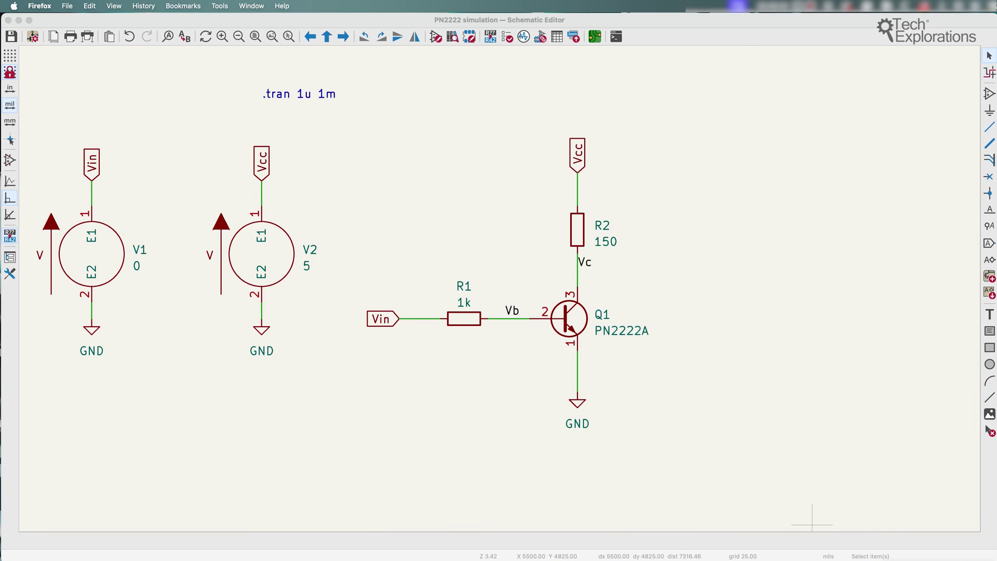
left_click(872, 439)
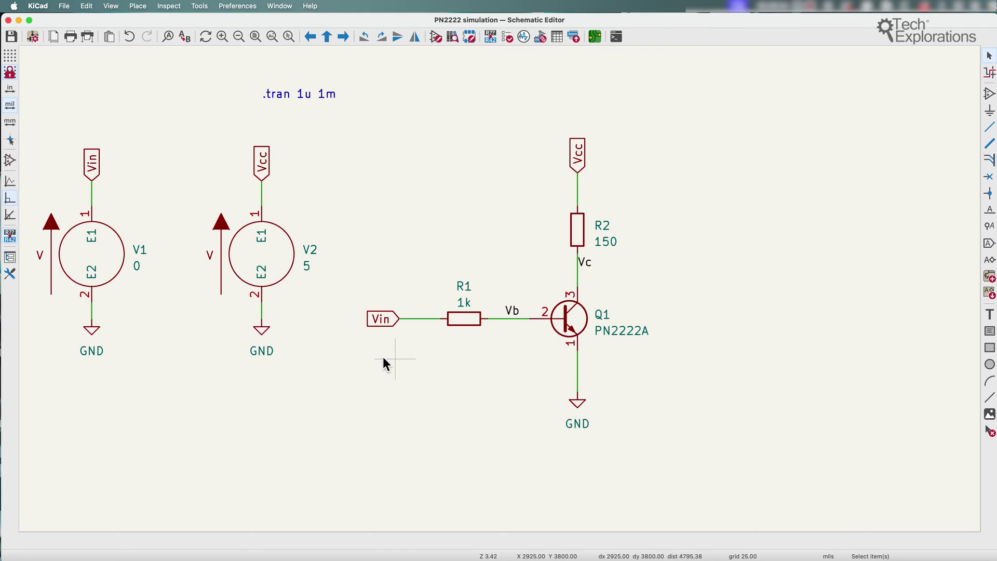
left_click(33, 36)
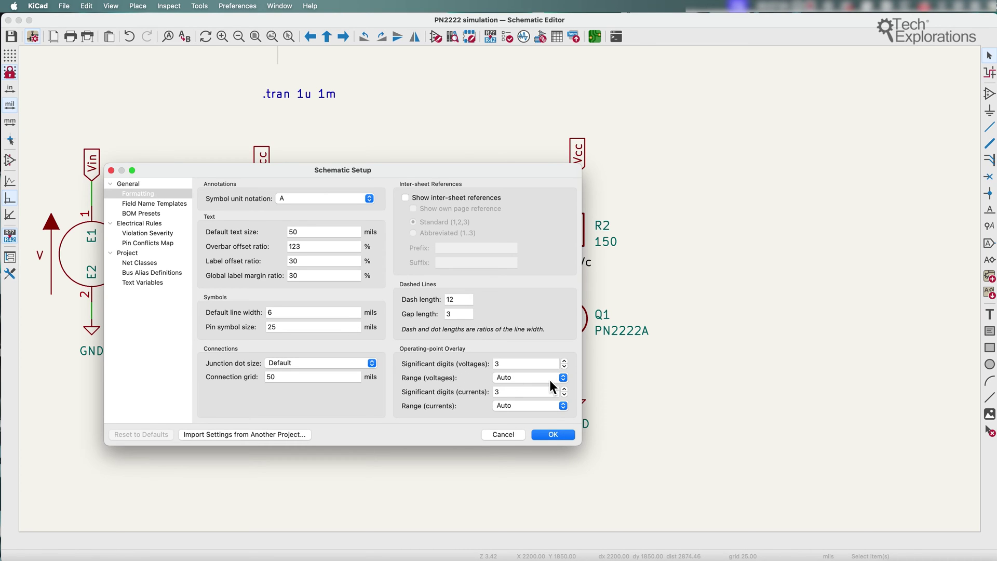
key("super+Tab")
scroll(797, 382, "down", 10)
scroll(797, 382, "down", 15)
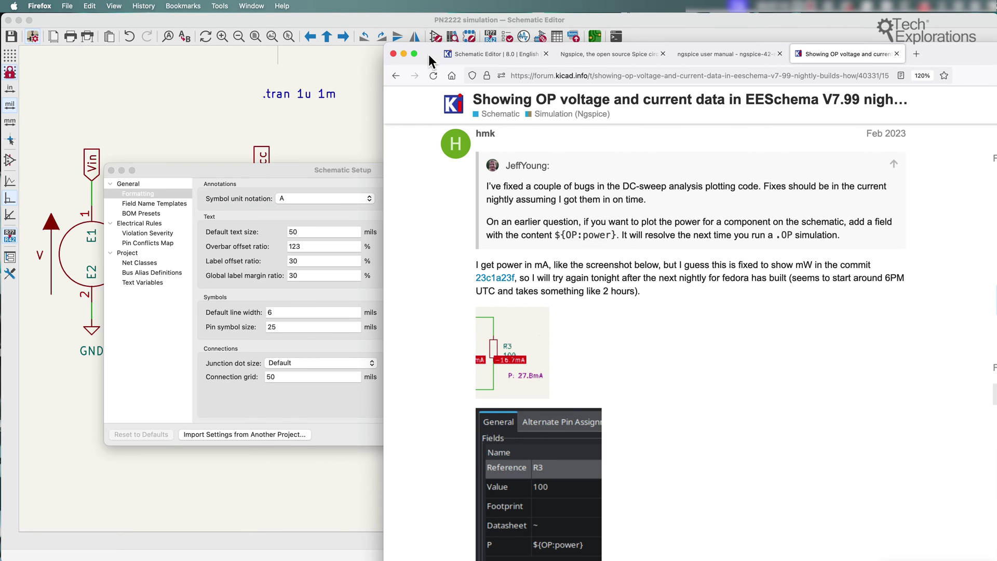
key("super+m")
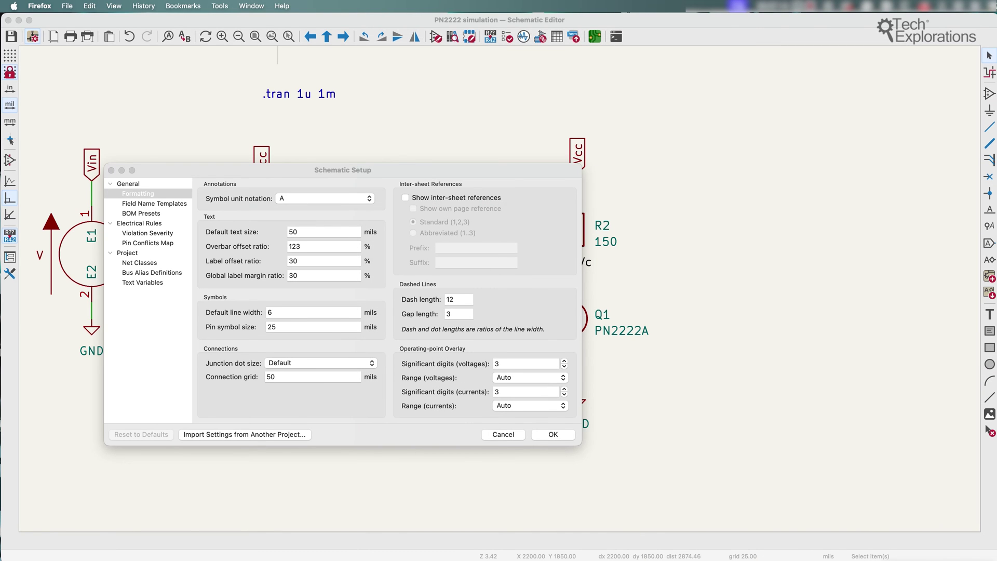
left_click(473, 278)
Close Schematic Setup unchanged, then toggle Show OP voltages and Show OP currents in display preferences
left_click(507, 435)
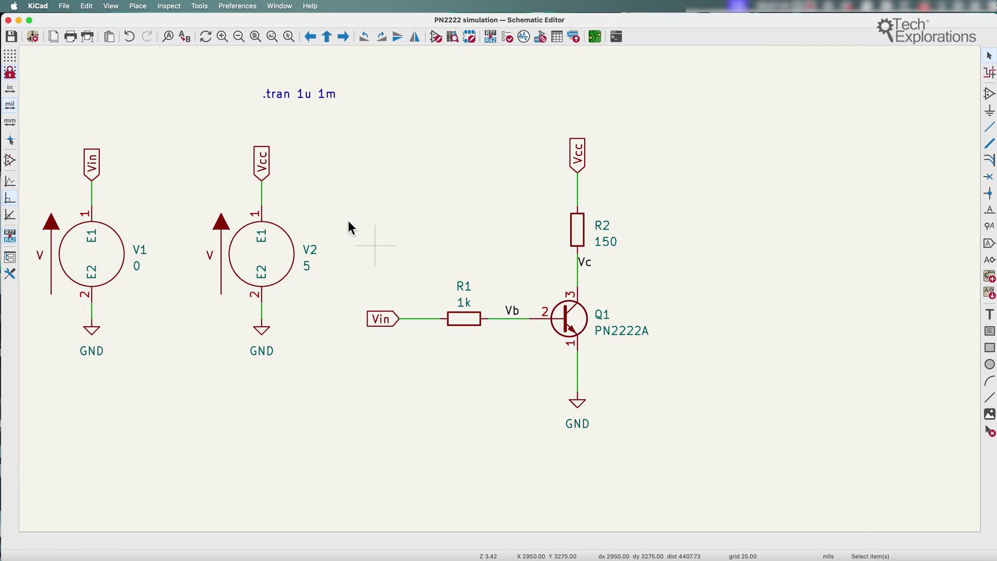
left_click(38, 6)
left_click(43, 40)
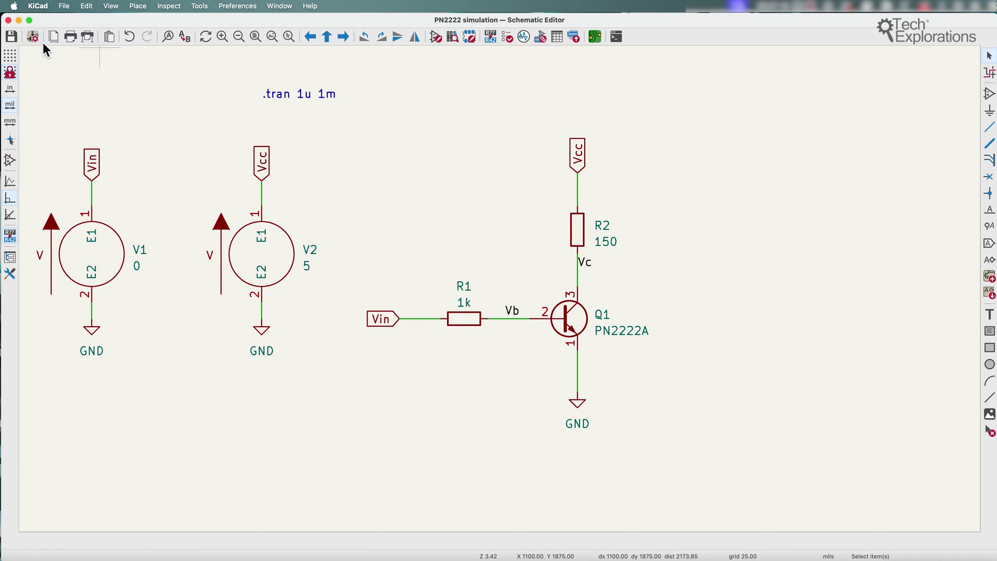
left_click(185, 207)
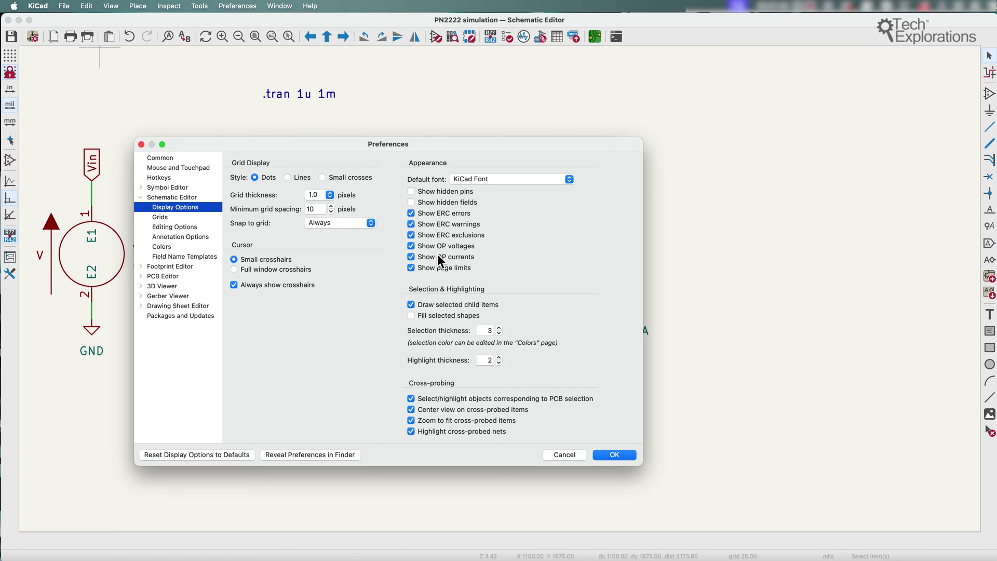
left_click(411, 246)
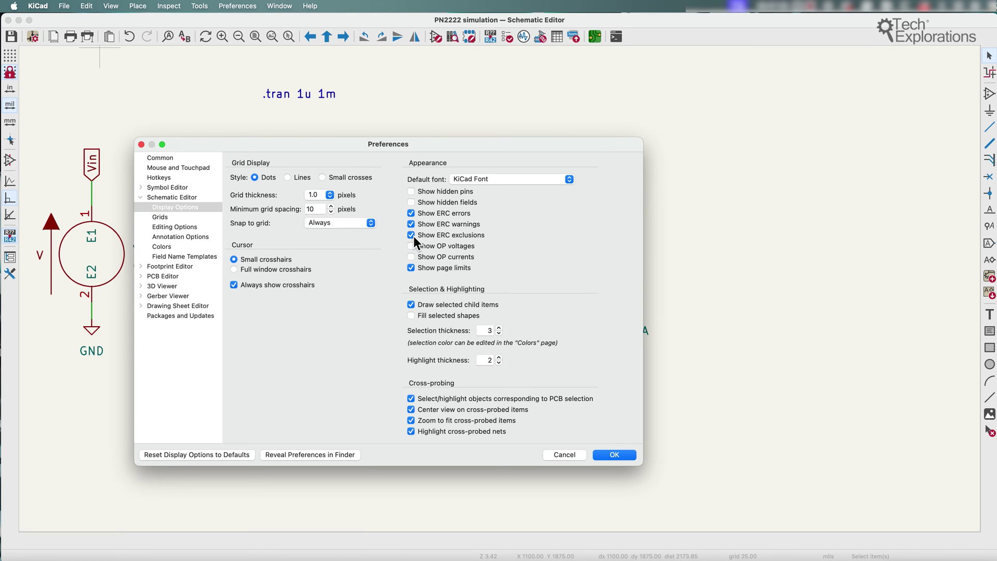
left_click(411, 257)
left_click(614, 460)
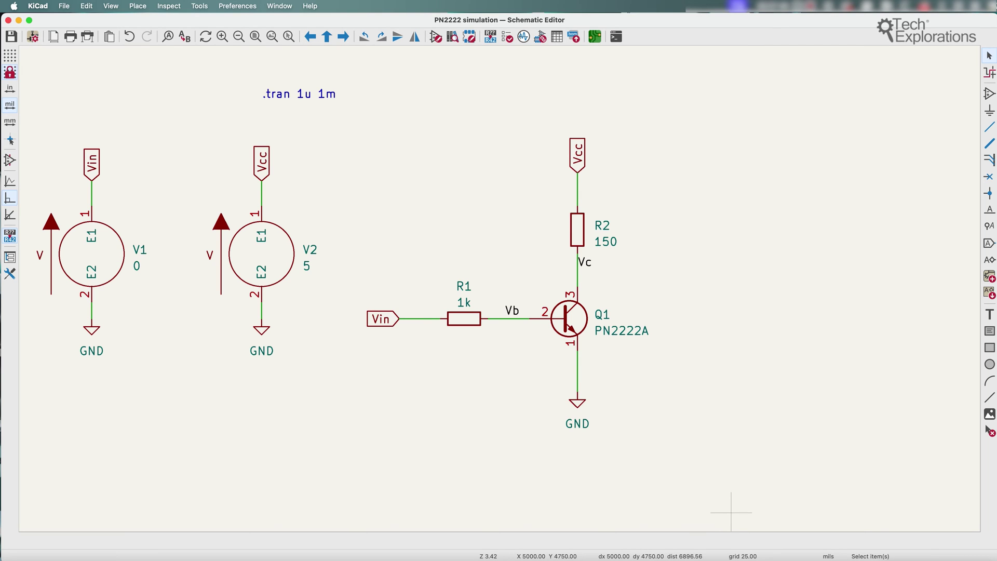
In Firefox, open the ngspice user manual PDF via the Ngspice documentation tab
key("super+Tab")
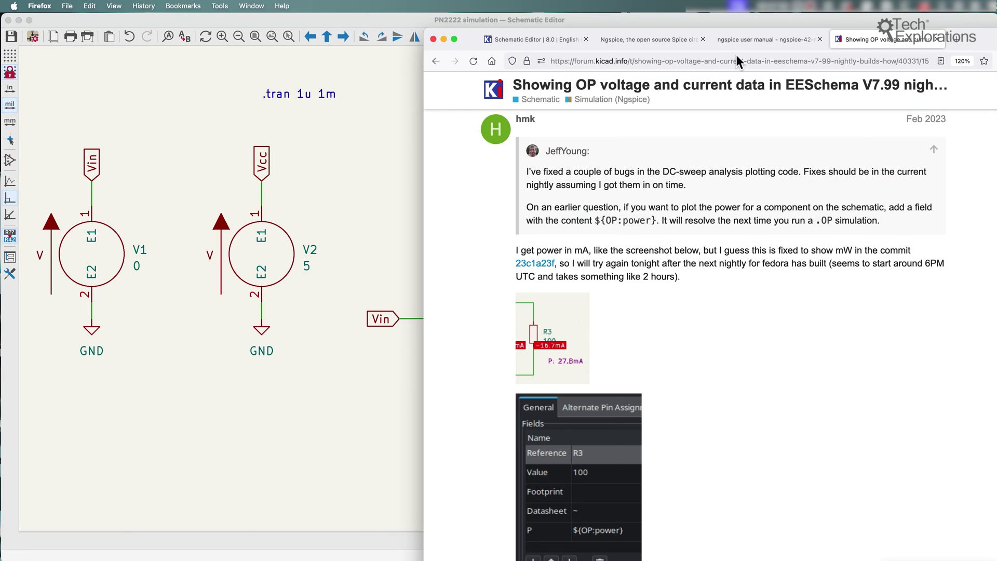
left_click(635, 40)
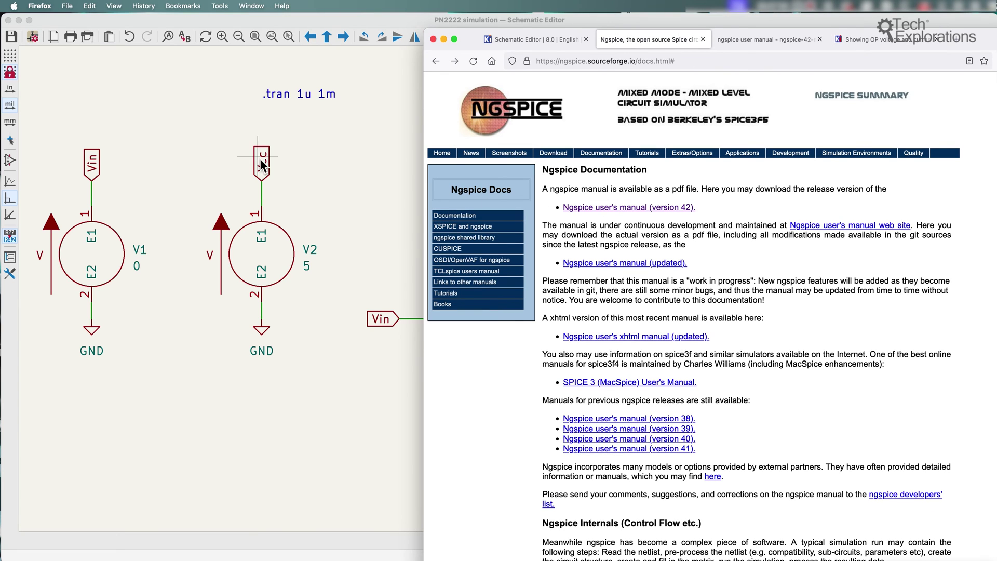
left_click(759, 40)
Inspect the .tran 1u 1m directive in Text Properties, keep it unchanged, and run the TRAN simulation
double_click(940, 42)
left_click(276, 94)
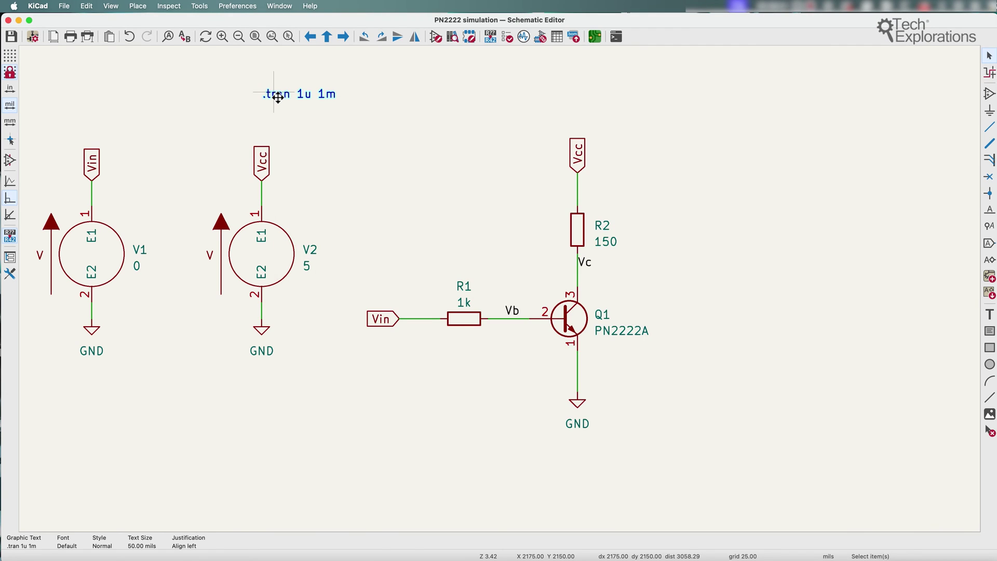
double_click(278, 99)
left_click(349, 196)
triple_click(360, 176)
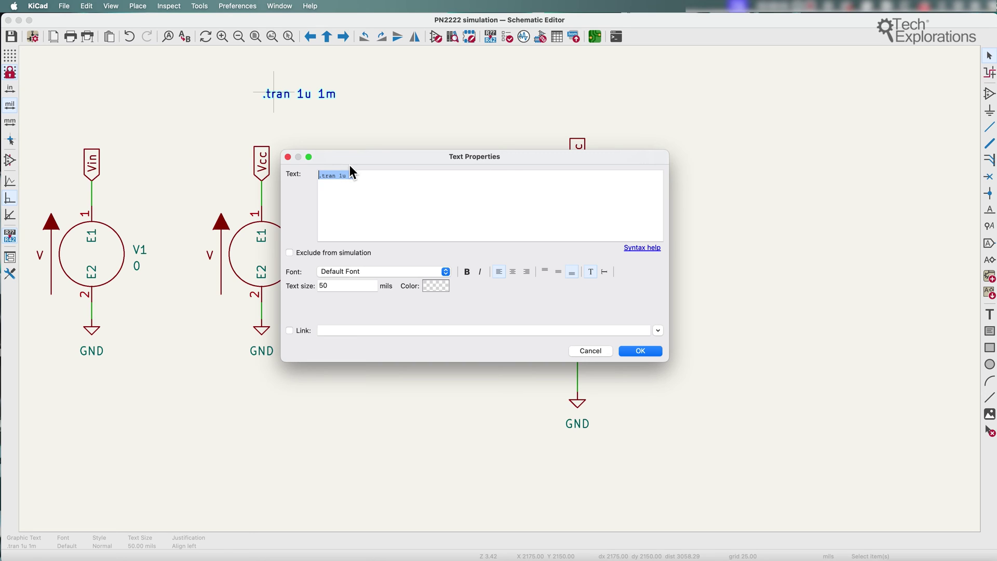
left_click(363, 176)
left_click_drag(363, 176, 313, 177)
left_click(624, 353)
left_click(523, 38)
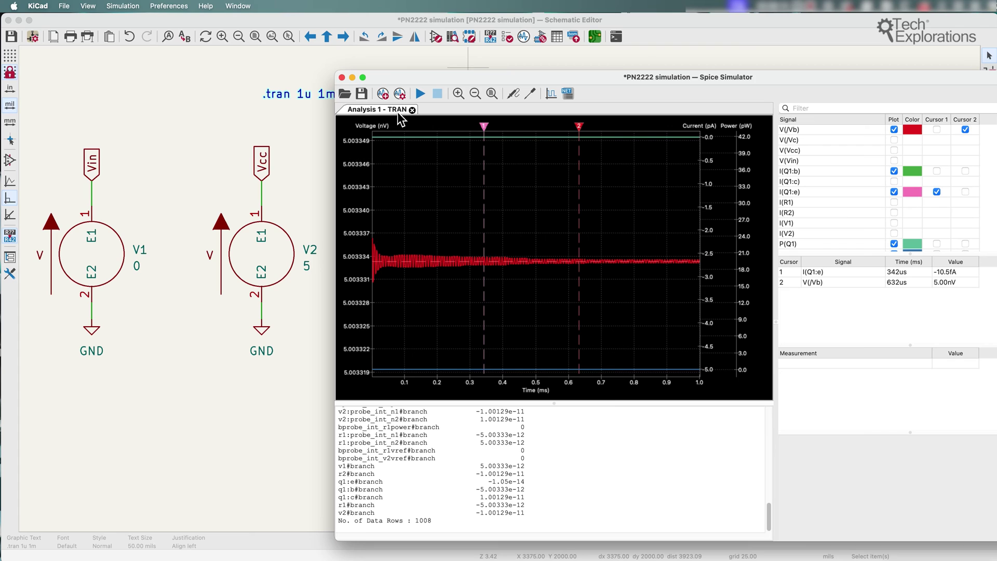
Reposition the Simulator and start a new analysis tab set to OP — DC Operating Point
left_click_drag(398, 81, 449, 81)
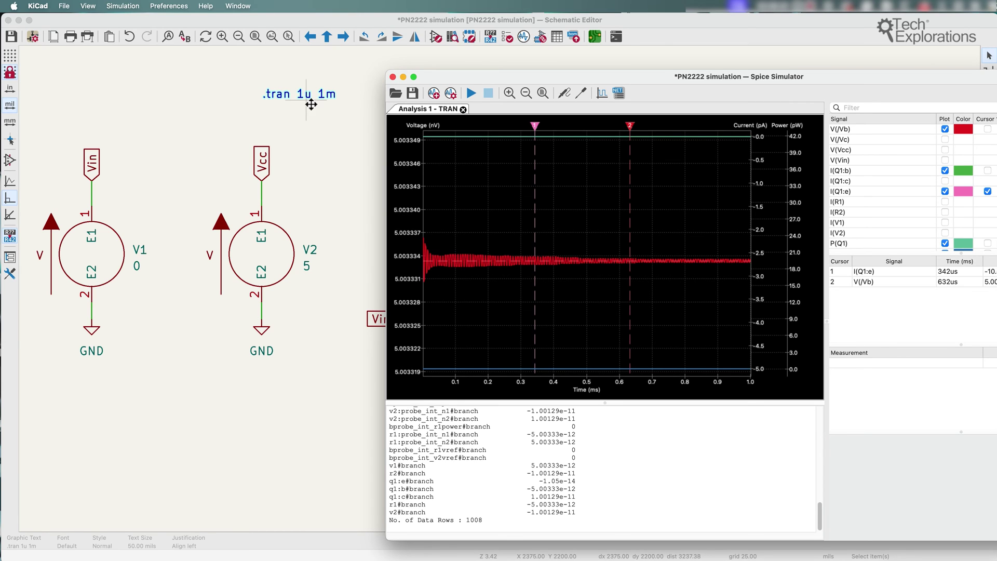
left_click_drag(441, 91, 382, 86)
left_click(375, 89)
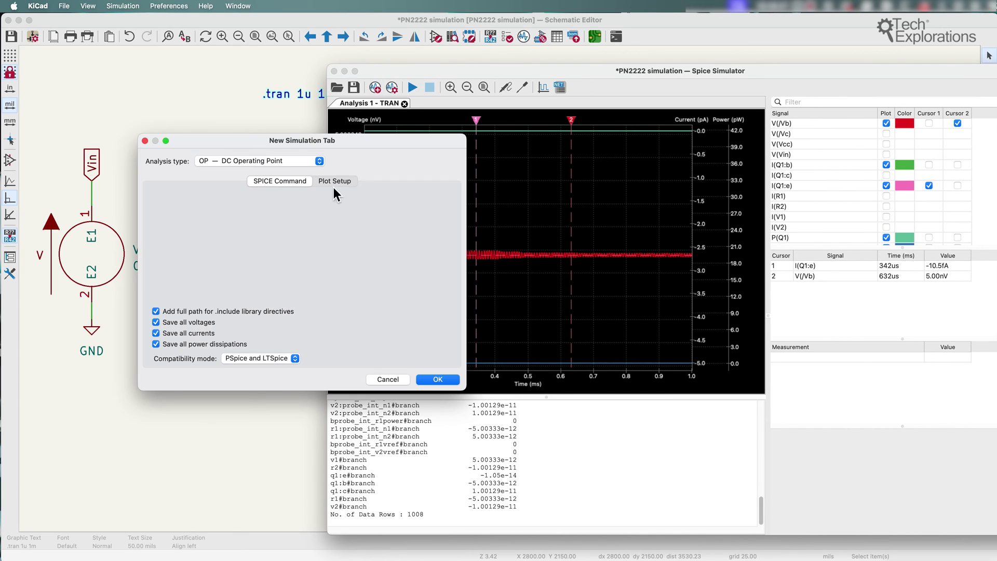
left_click(283, 161)
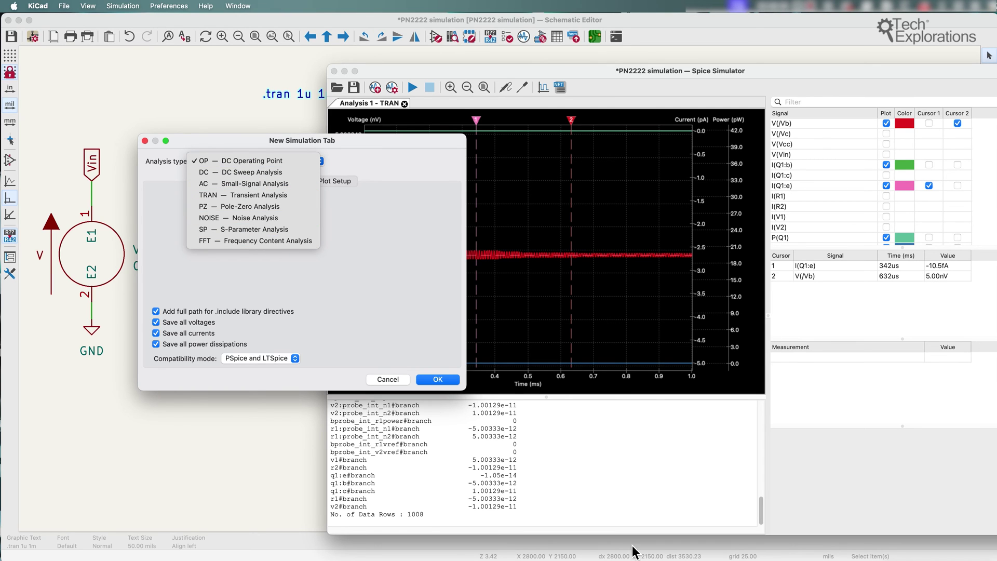
key("super+Tab")
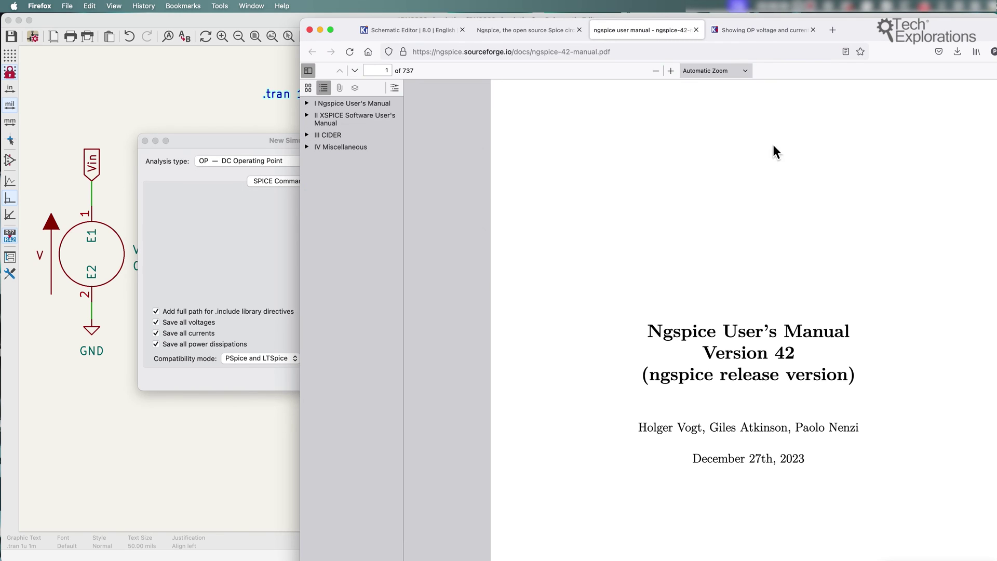
Reposition Firefox and switch between the Ngspice documentation page and the manual PDF
left_click_drag(894, 31, 842, 25)
scroll(579, 339, "down", 2)
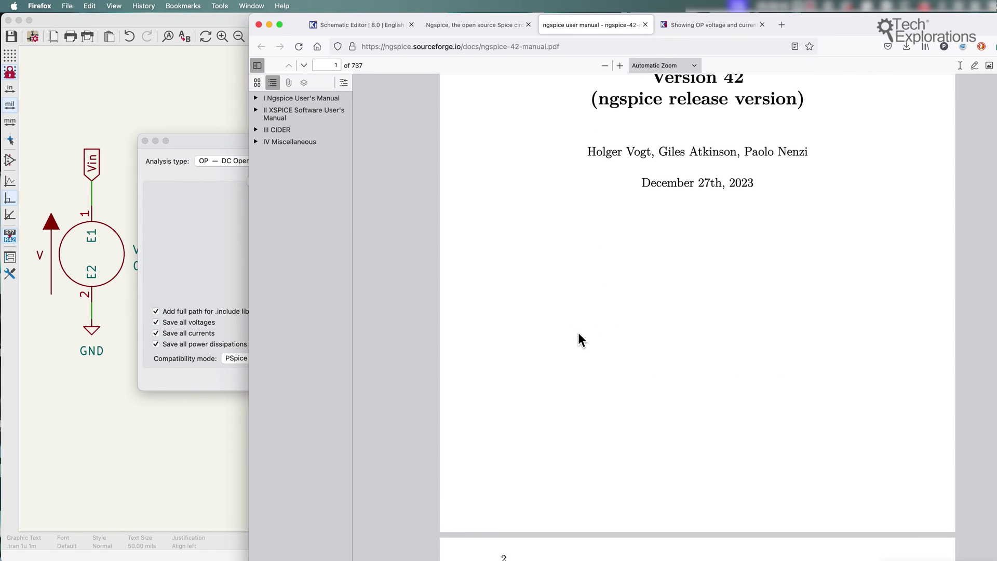
scroll(578, 335, "down", 20)
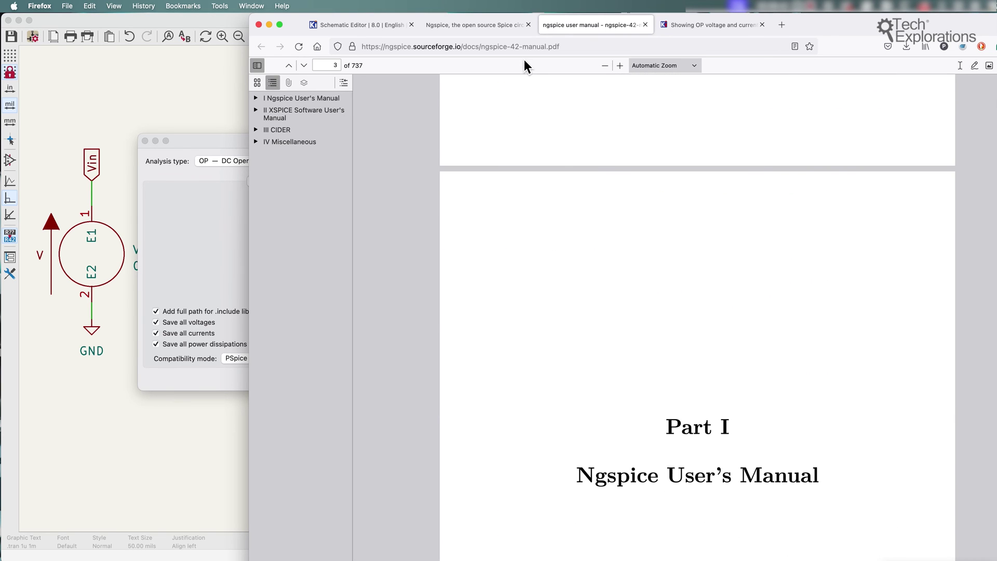
left_click(483, 26)
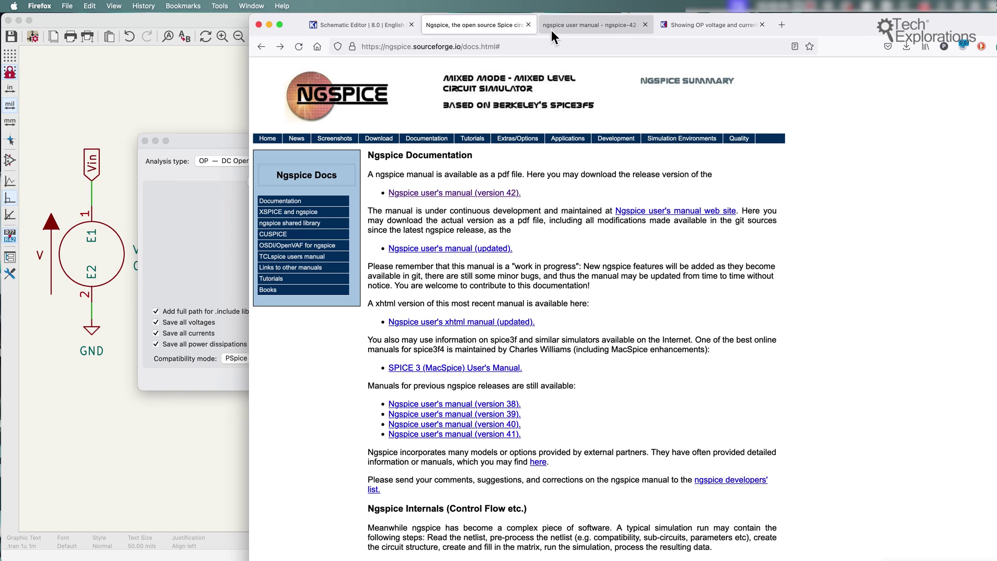
left_click(564, 29)
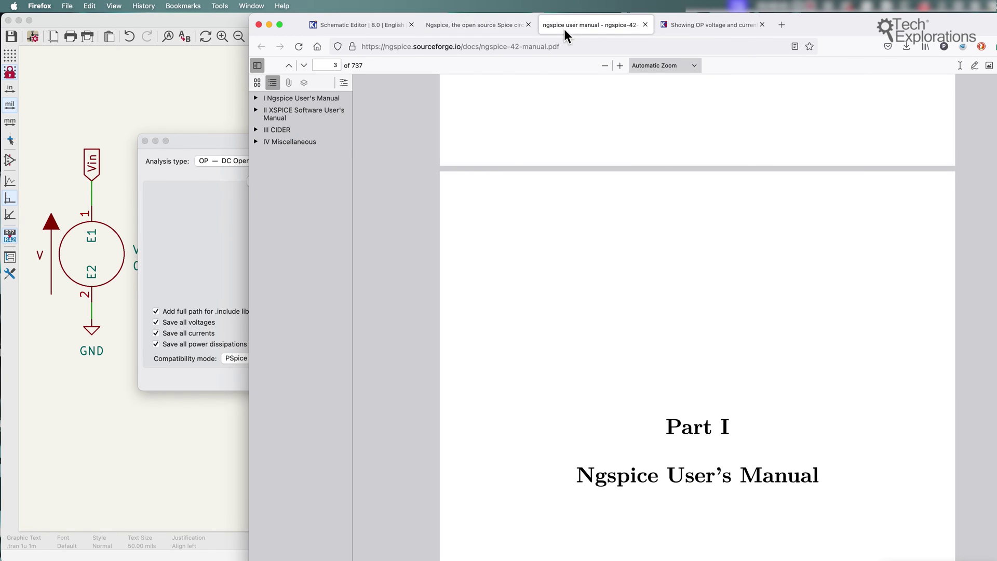
left_click(488, 30)
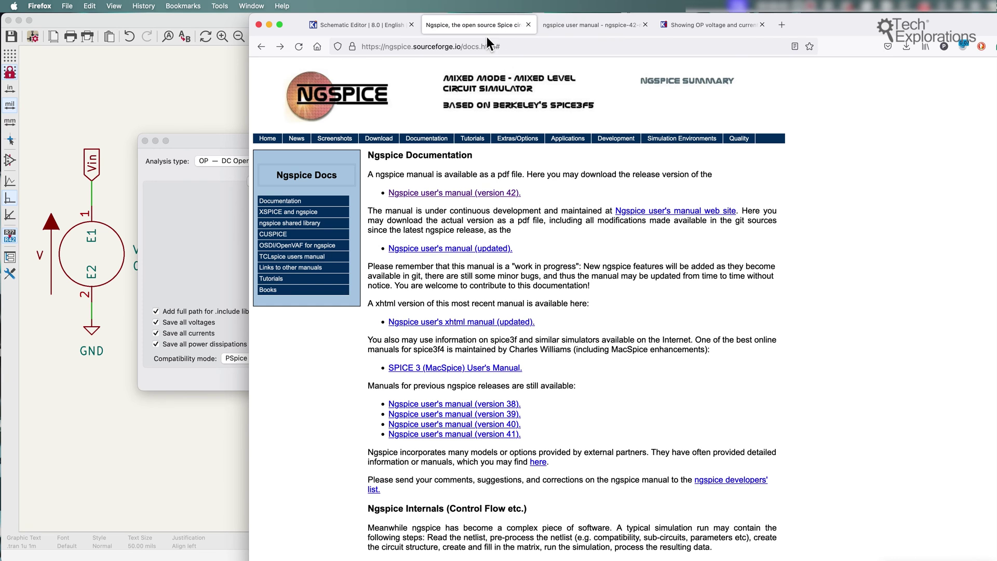
left_click(613, 23)
Jump from the table of contents to 15.3.10 .TRAN on page 317 and highlight its first example
scroll(546, 326, "down", 10)
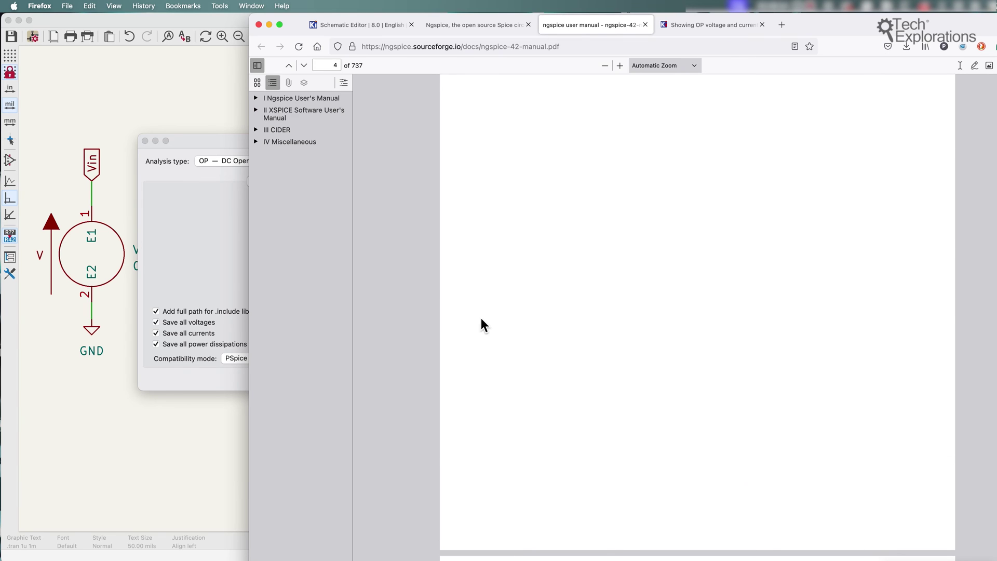
scroll(500, 315, "down", 15)
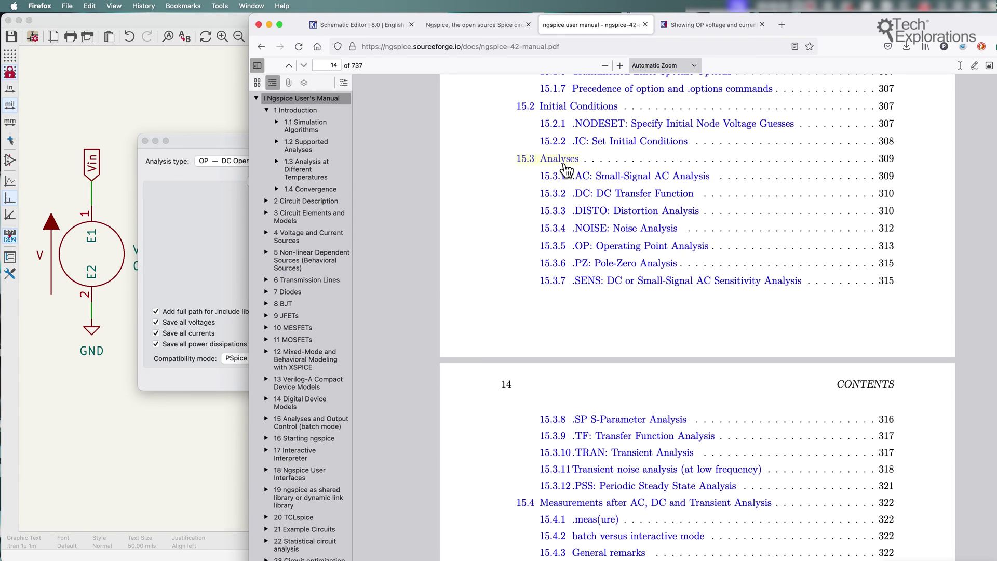
scroll(606, 319, "down", 1)
scroll(606, 322, "down", 2)
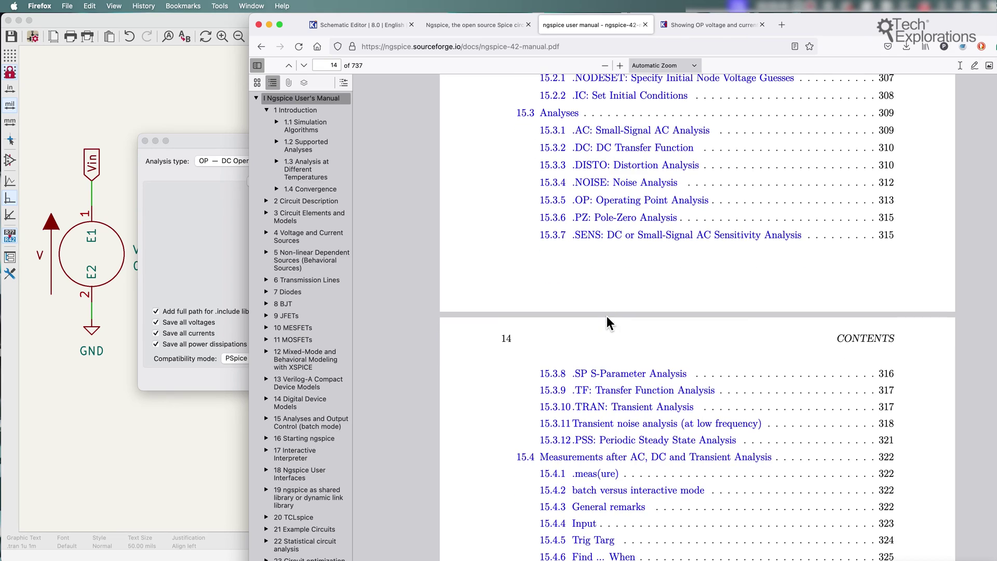
left_click(634, 415)
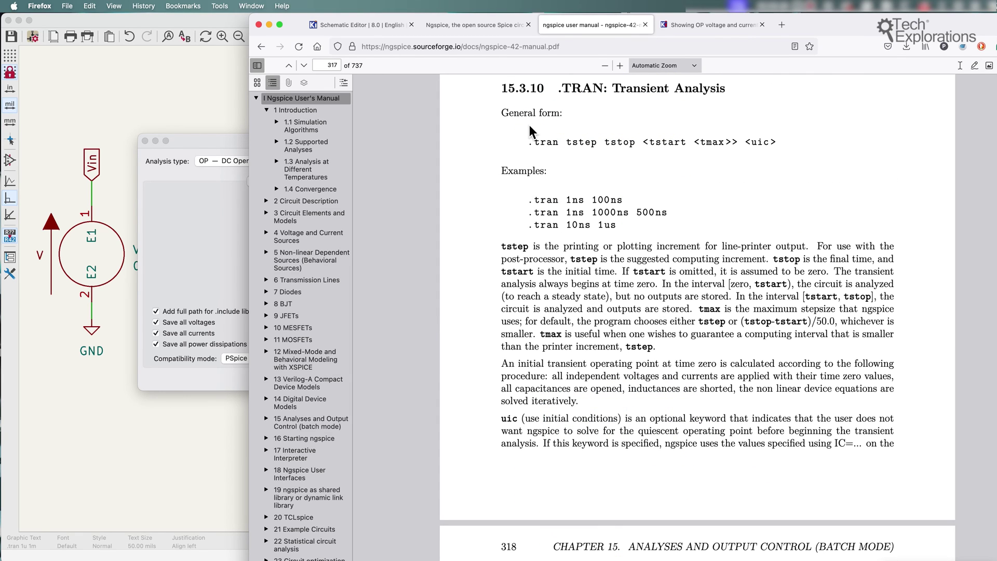
left_click_drag(529, 199, 561, 214)
left_click(584, 226)
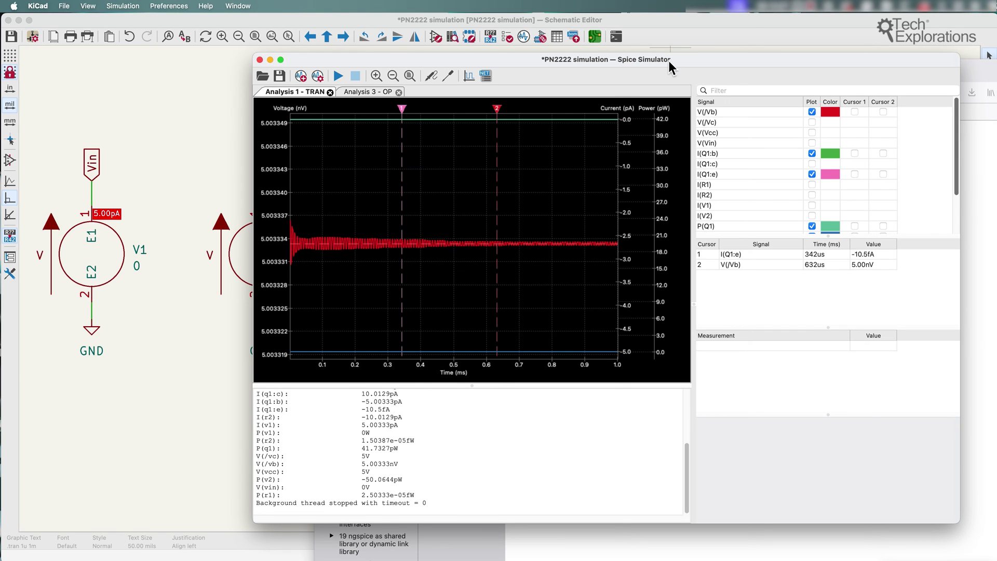
Scroll the ngspice manual past .TRAN into section 15.3.11 on transient noise analysis
key("super+Tab")
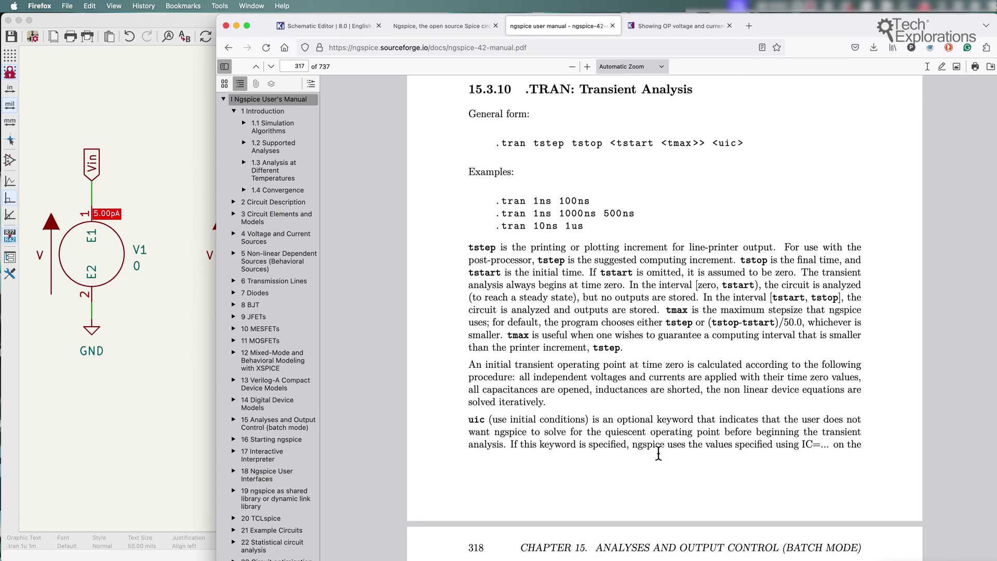
scroll(658, 458, "down", 15)
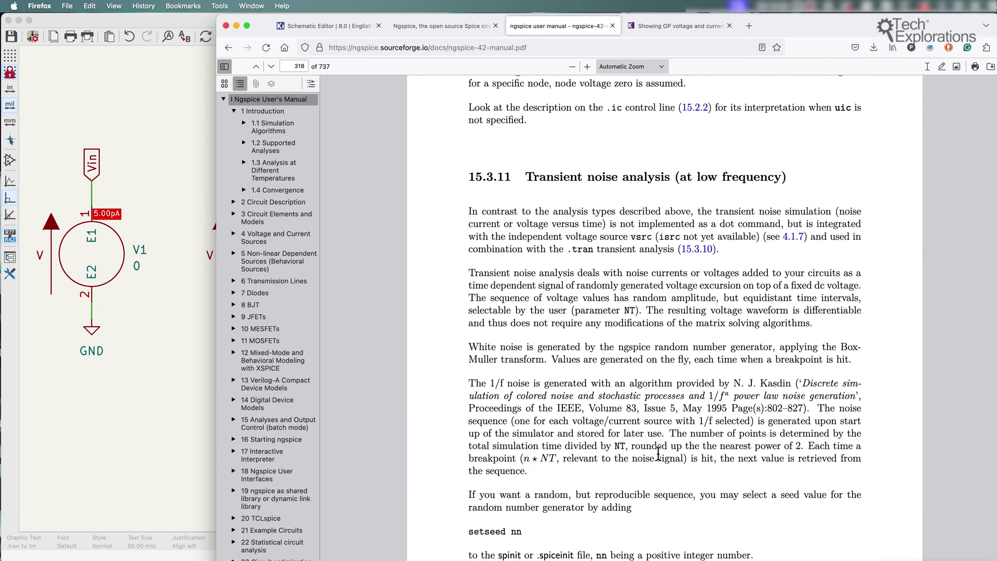
scroll(659, 455, "down", 3)
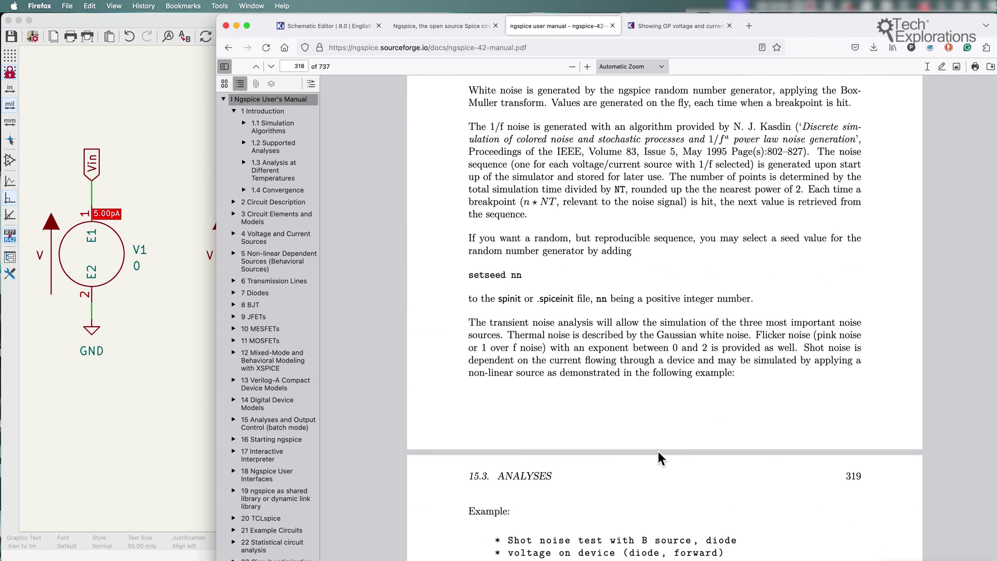
scroll(658, 458, "down", 2)
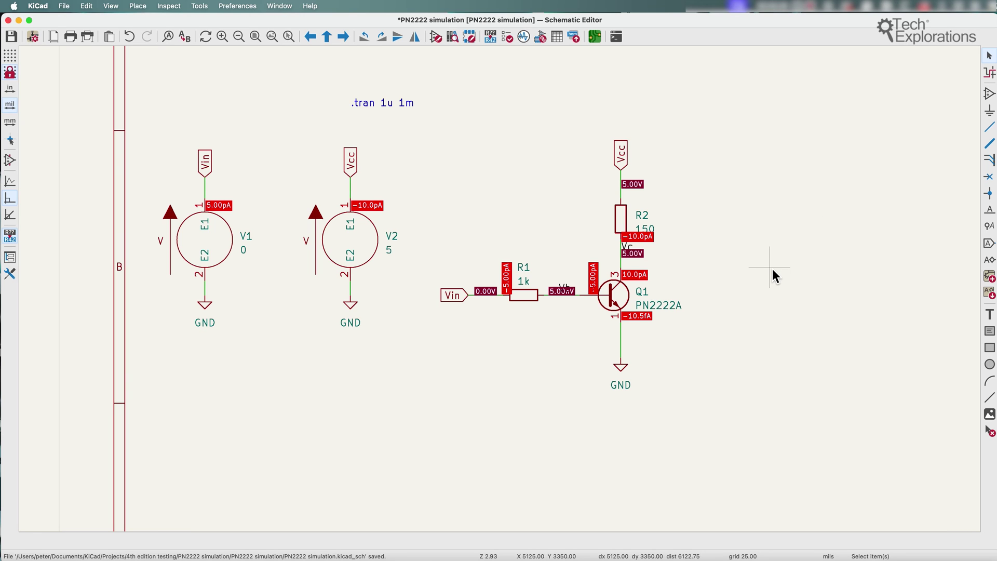
scroll(653, 237, "up", 1)
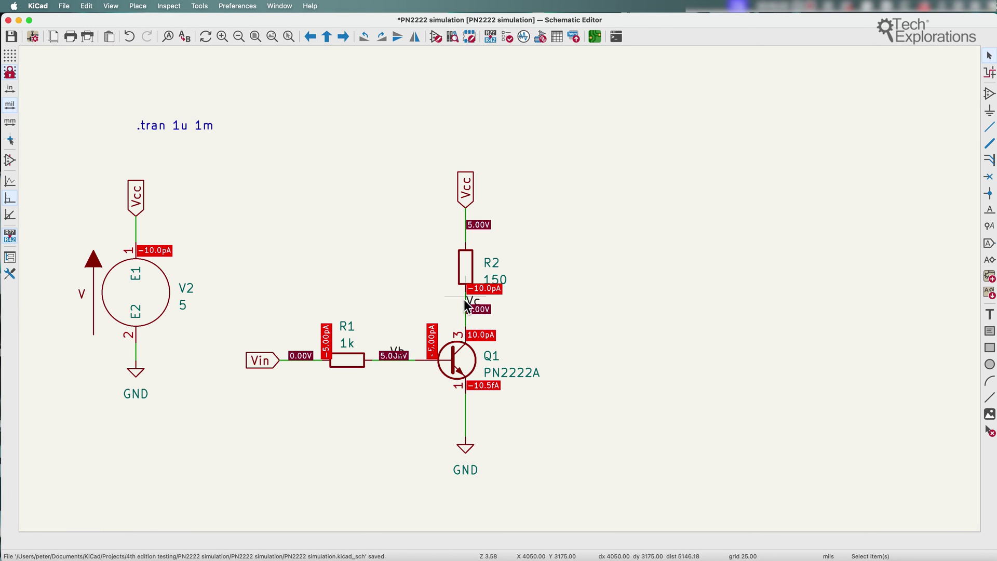
middle_click_drag(486, 290, 691, 282)
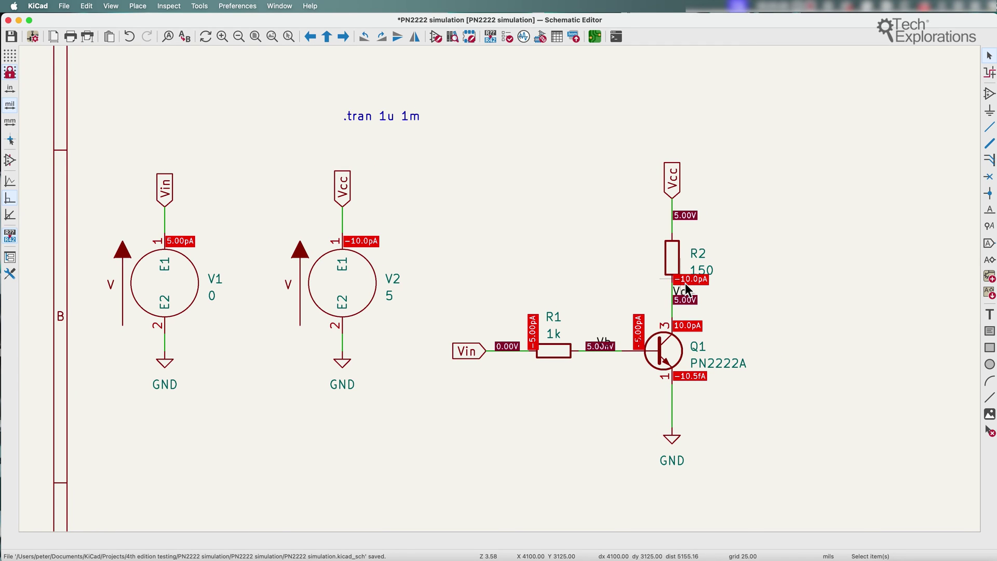
left_click(36, 5)
left_click(50, 42)
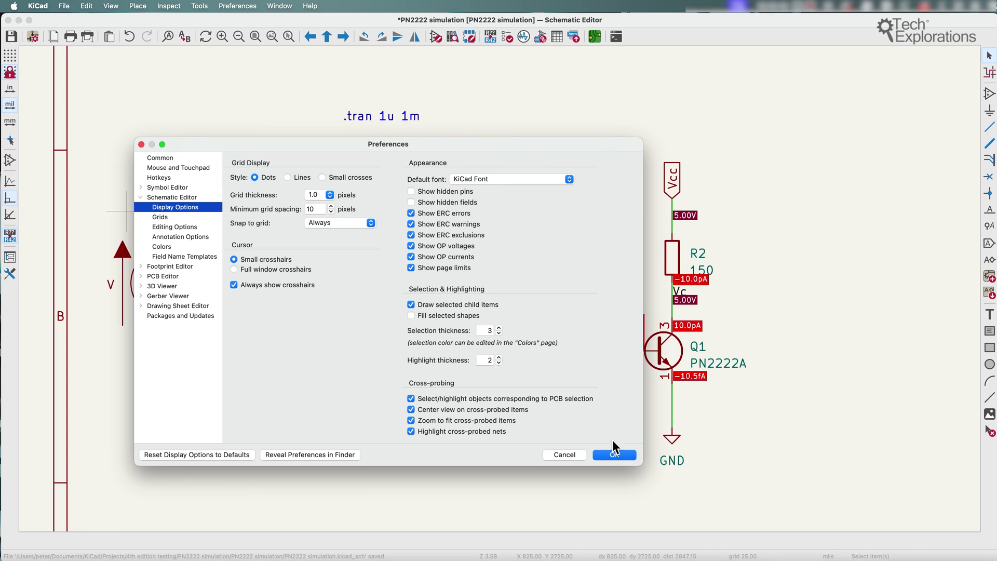
left_click(612, 455)
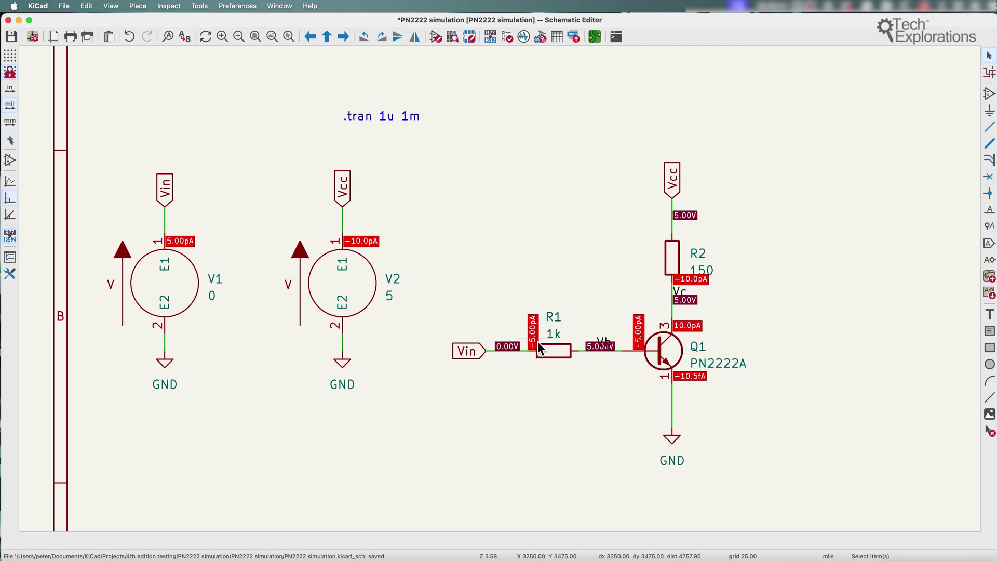
scroll(538, 341, "up", 2)
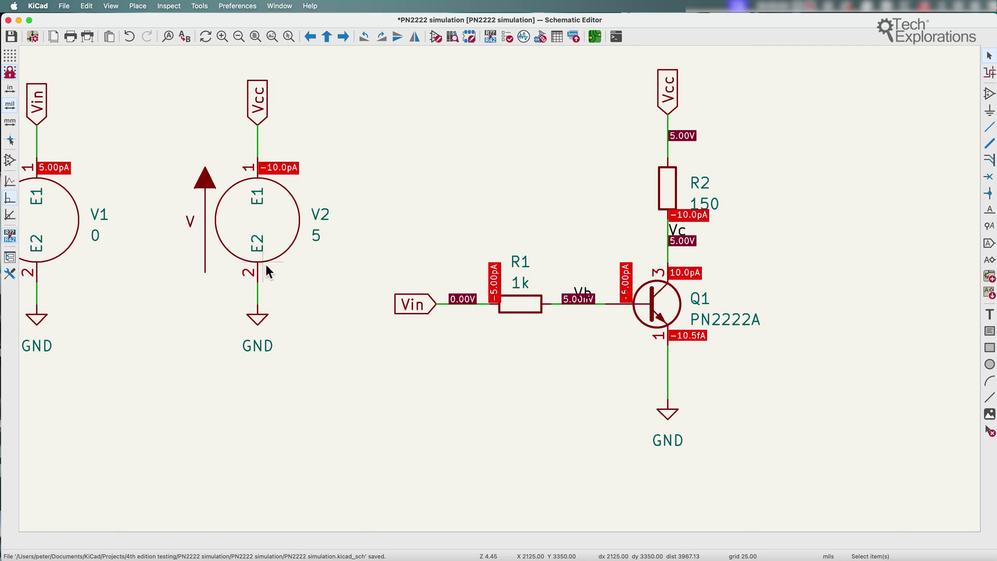
Change source V2's value from 5 to 6 in its Symbol Properties
double_click(278, 220)
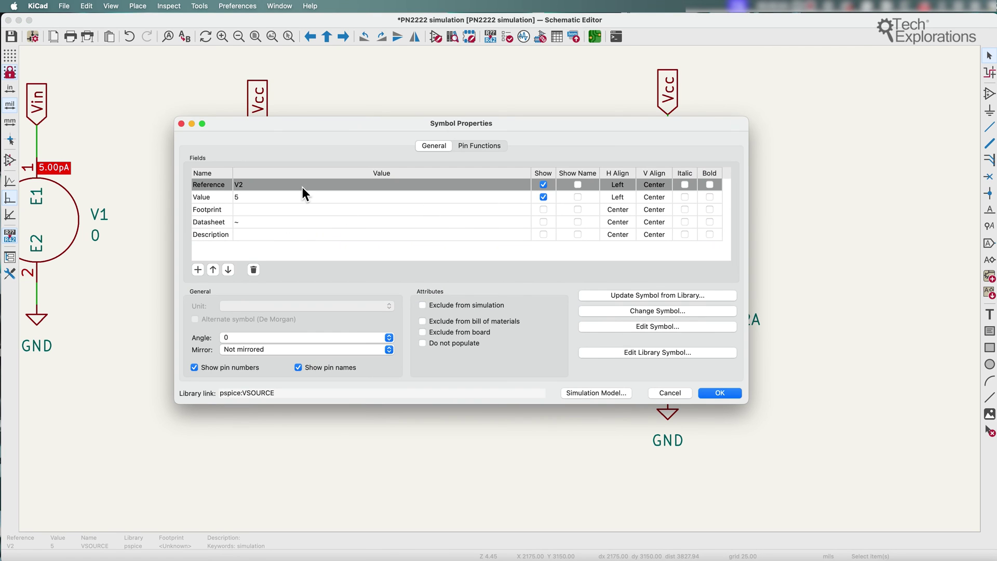
left_click(249, 194)
type("6")
left_click(719, 393)
Scroll the schematic left and launch the Symbol Editor
scroll(504, 292, "left", 3)
scroll(503, 292, "left", 3)
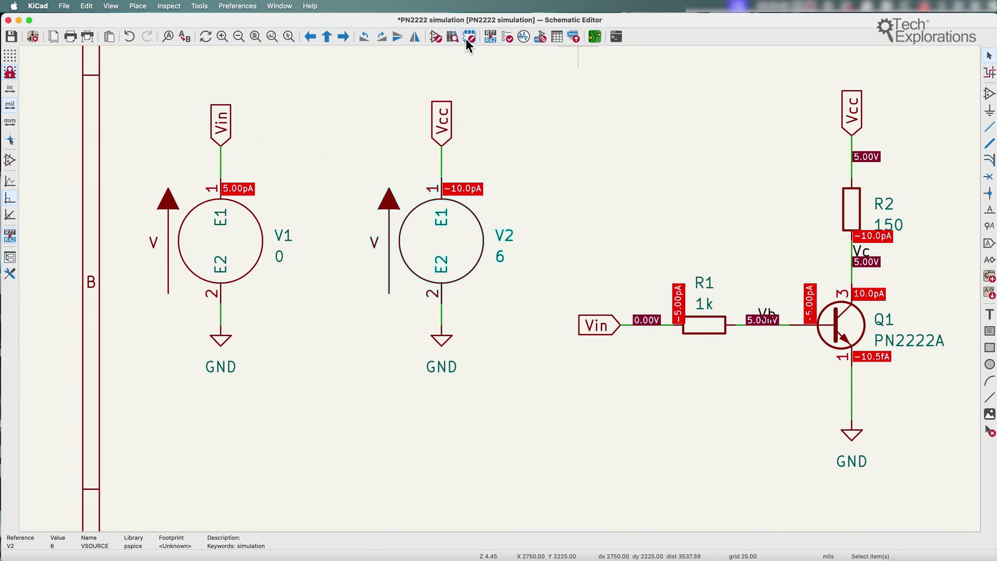
left_click(434, 35)
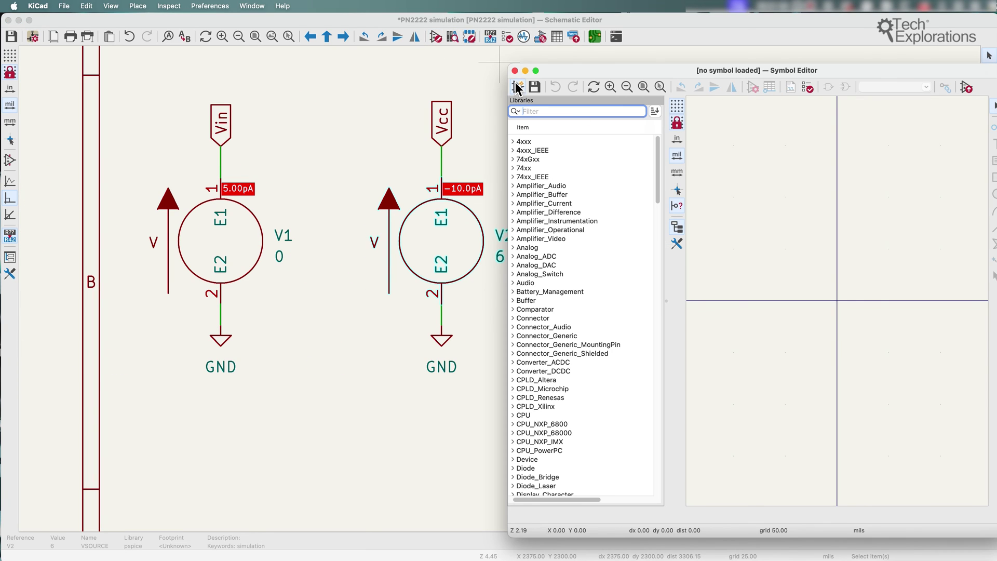
Rerun the simulation with V2 at 6 V, then close the Simulator and save the workbook
left_click(514, 49)
left_click(523, 37)
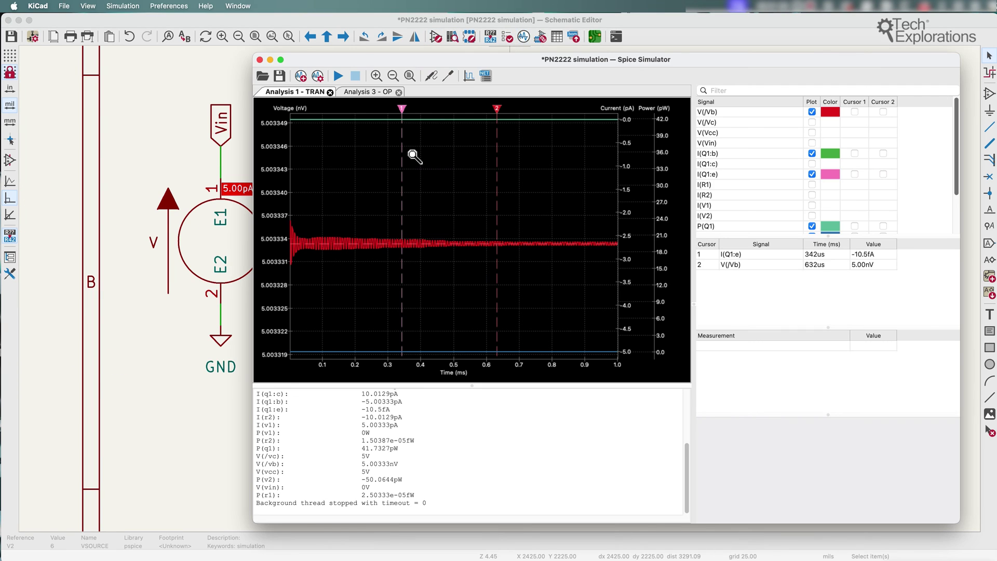
left_click_drag(354, 66, 382, 294)
left_click(378, 300)
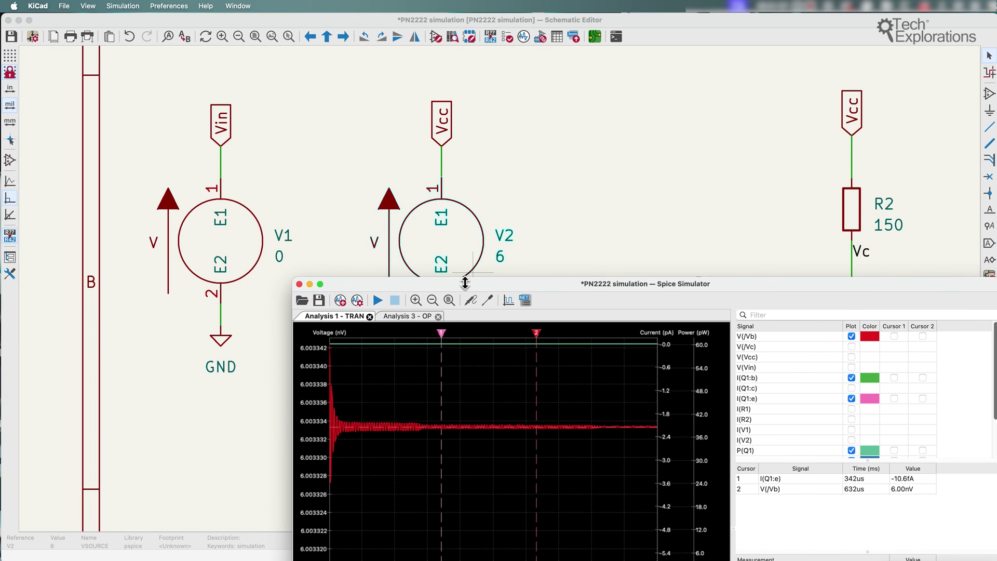
left_click_drag(458, 285, 732, 336)
middle_click_drag(712, 229, 618, 208)
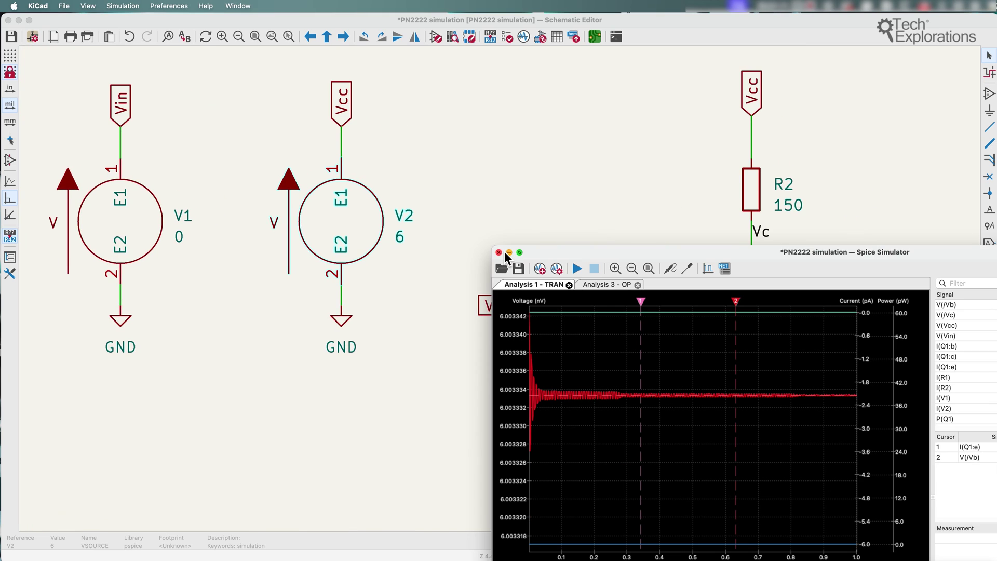
left_click(502, 246)
left_click(933, 508)
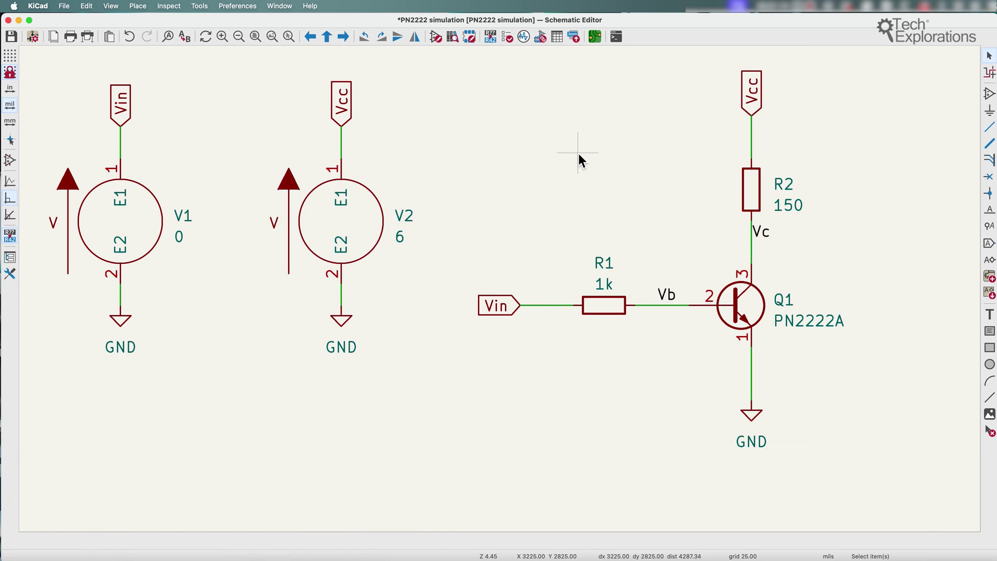
Reopen the Simulator, remove the OP analysis tab, rerun TRAN and save the workbook
middle_click_drag(578, 154, 603, 201)
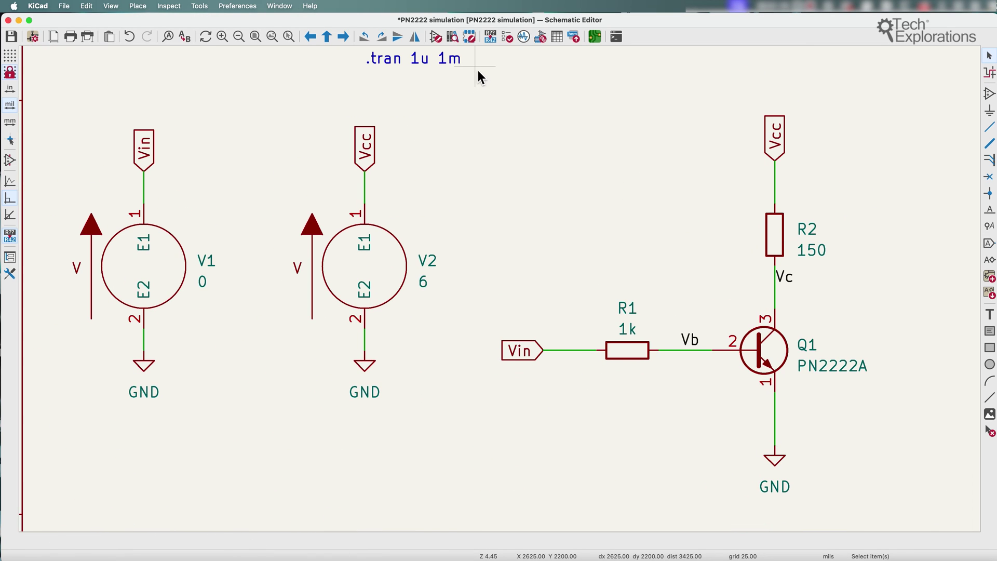
left_click(523, 36)
left_click(637, 285)
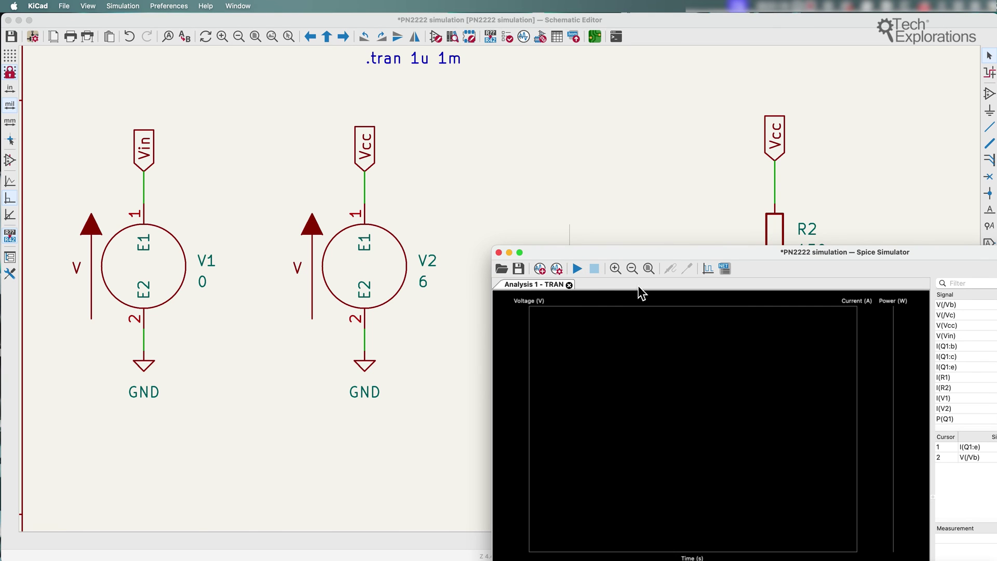
left_click(577, 269)
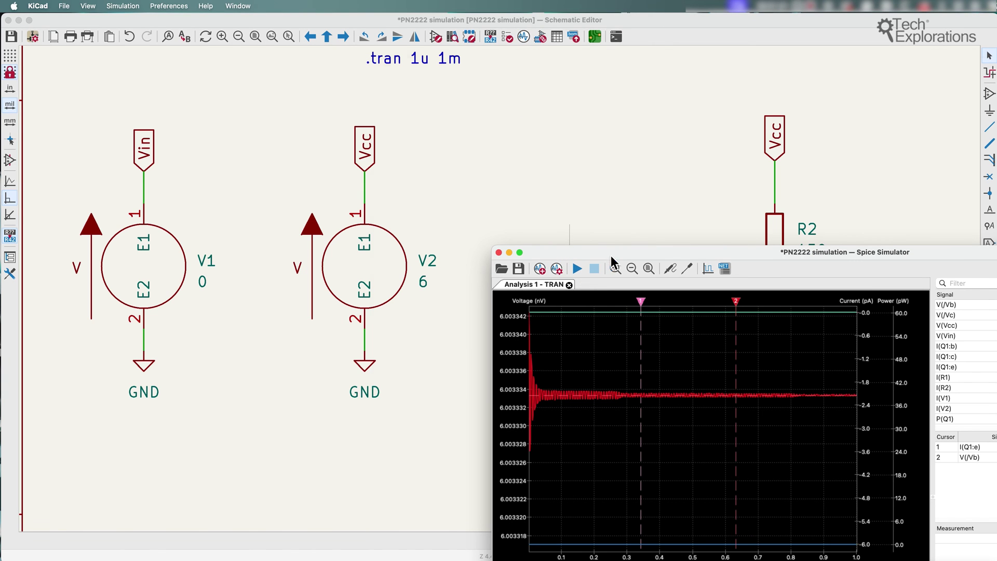
left_click(422, 88)
left_click(662, 21)
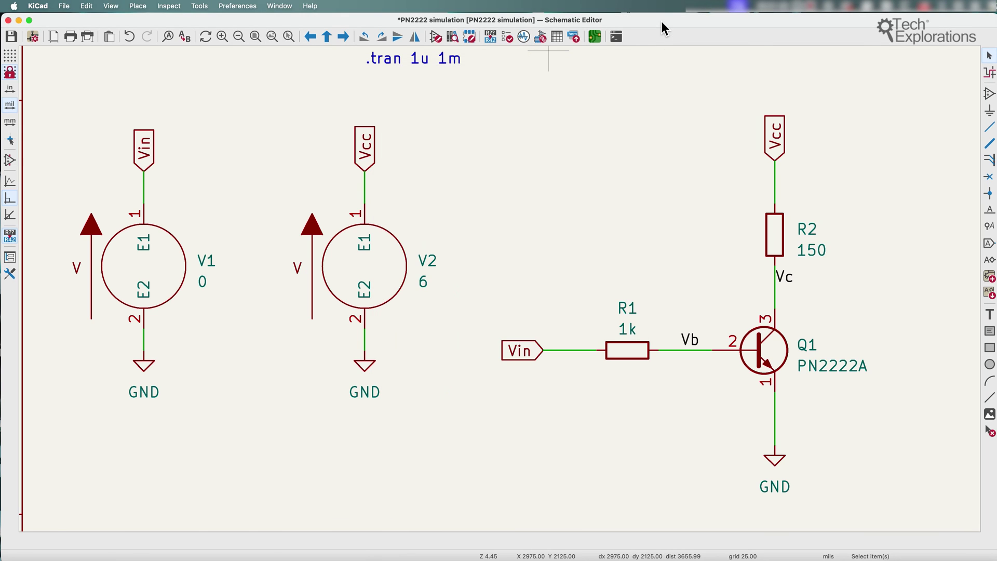
Toggle Show OP voltages and Show OP currents off and back on in Display Options preferences
scroll(501, 290, "down", 5)
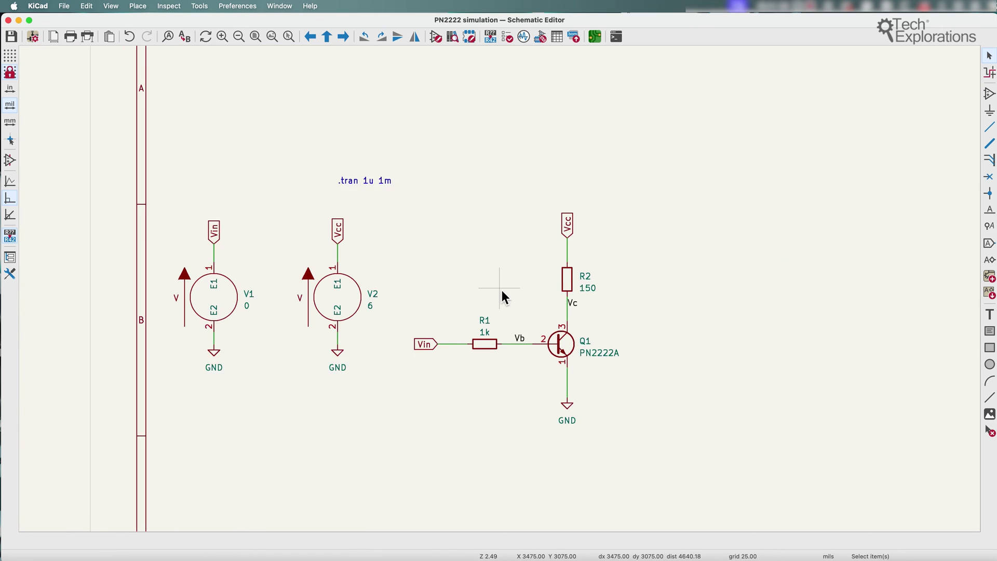
scroll(501, 290, "up", 3)
left_click(38, 6)
left_click(41, 37)
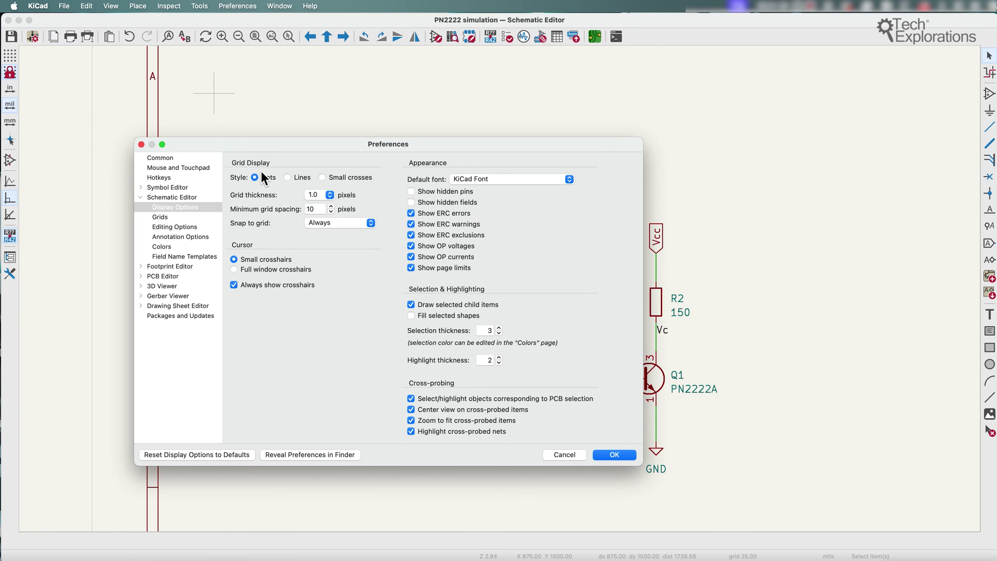
left_click(415, 247)
left_click_drag(436, 148, 837, 81)
left_click(813, 180)
left_click(813, 191)
left_click(812, 191)
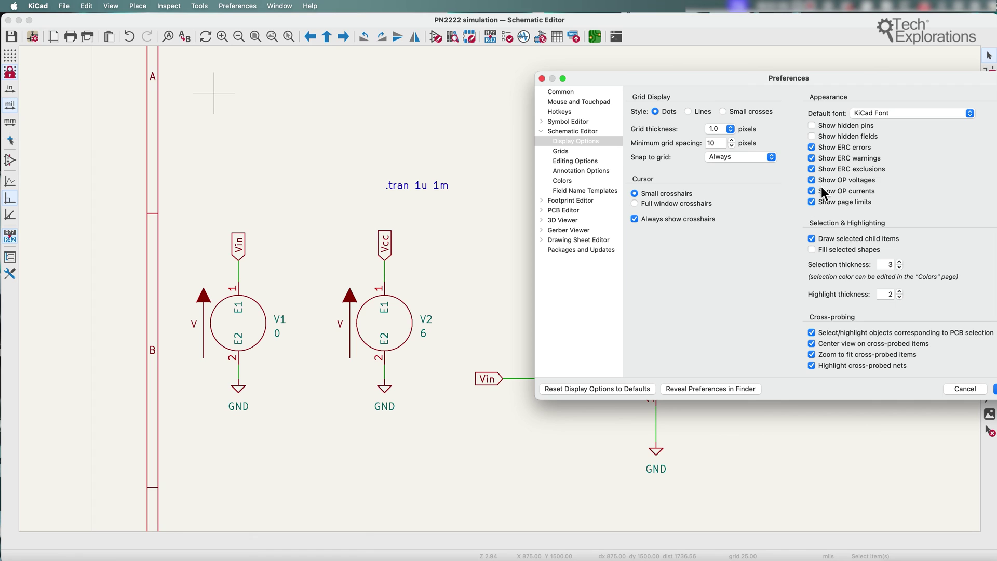
left_click_drag(789, 83, 719, 77)
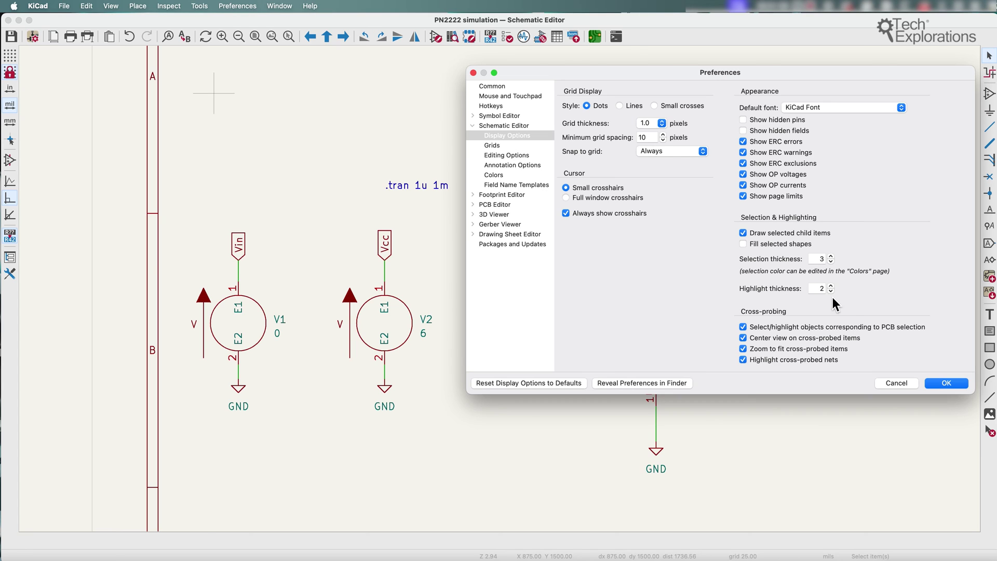
left_click(946, 383)
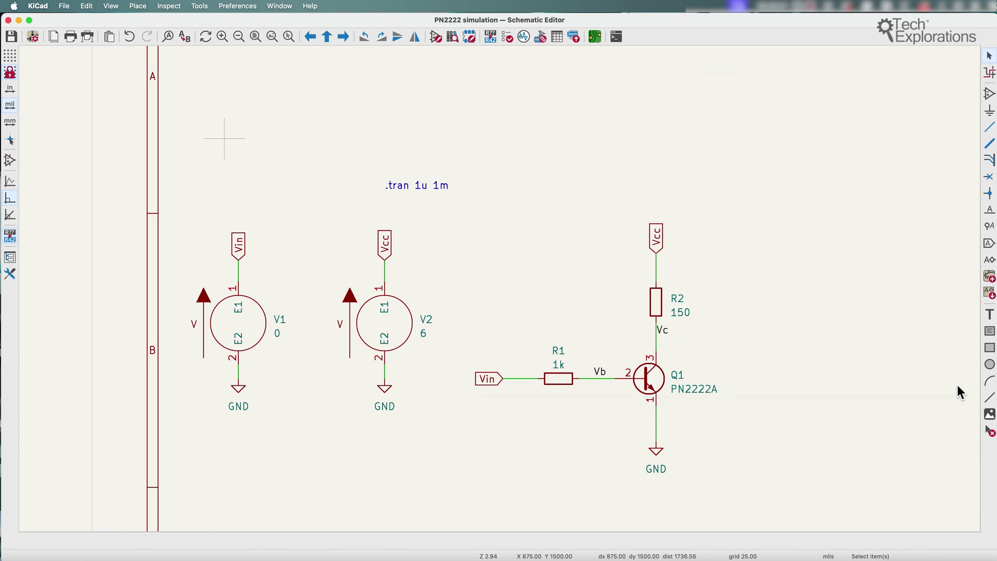
Set overlay voltage significant digits to 2 in Schematic Setup and save the schematic
left_click(32, 36)
left_click(525, 364)
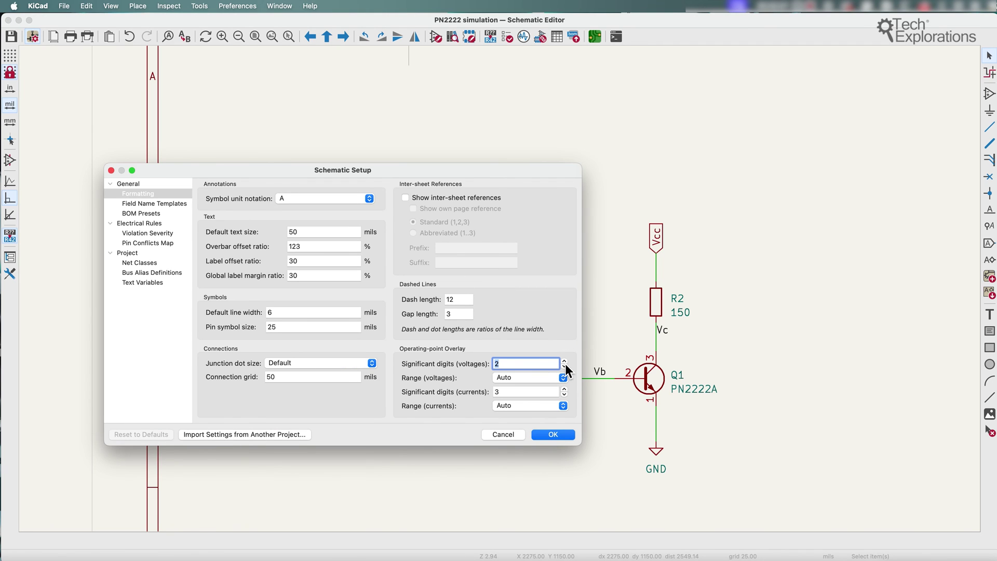
left_click(553, 435)
left_click(11, 36)
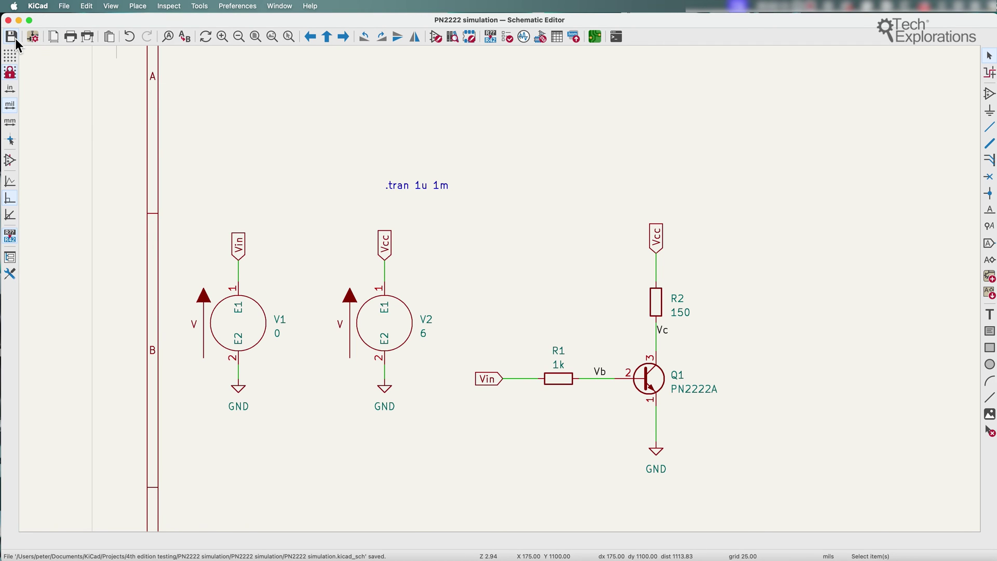
scroll(502, 290, "up", 5)
left_click(691, 393)
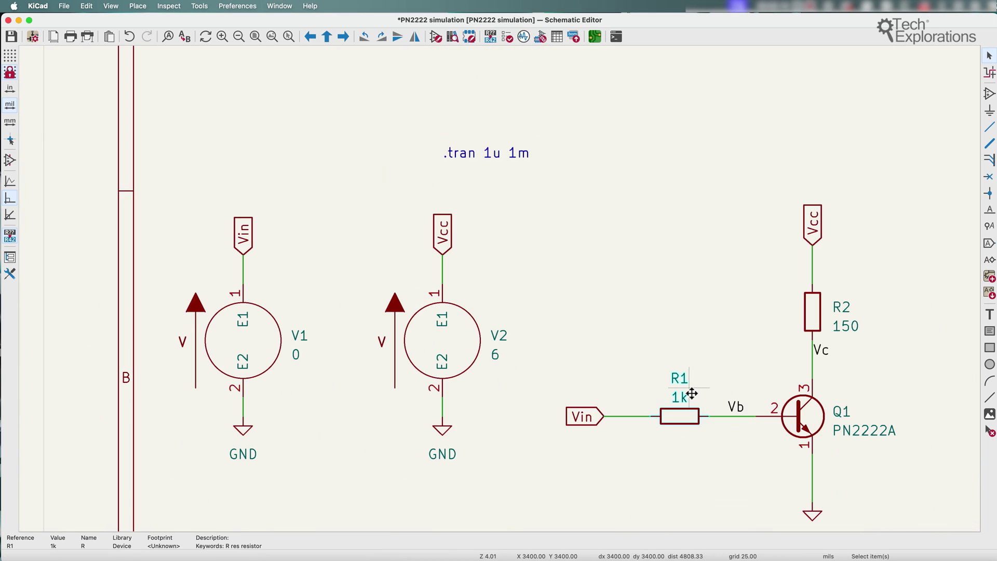
left_click(524, 37)
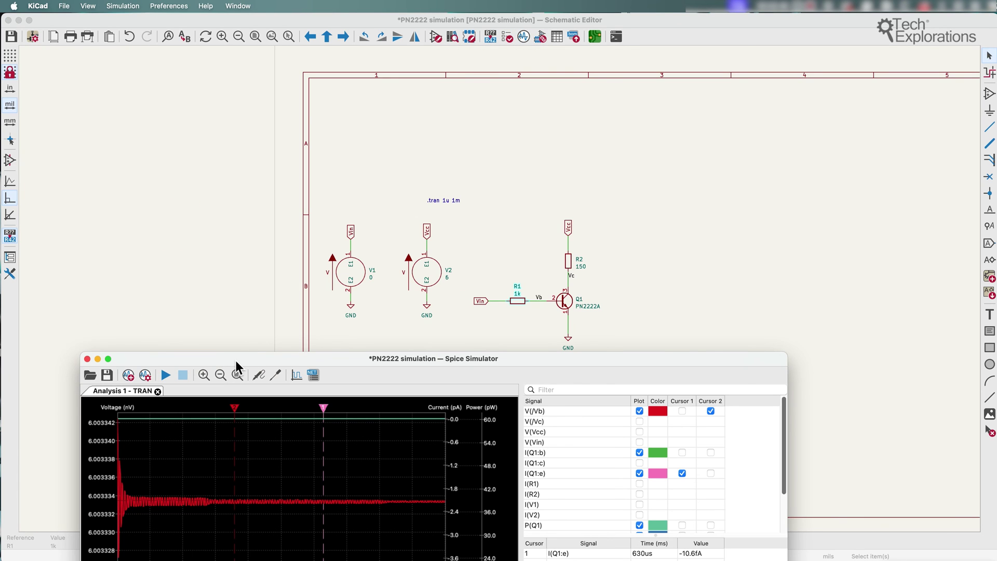
left_click_drag(236, 360, 297, 269)
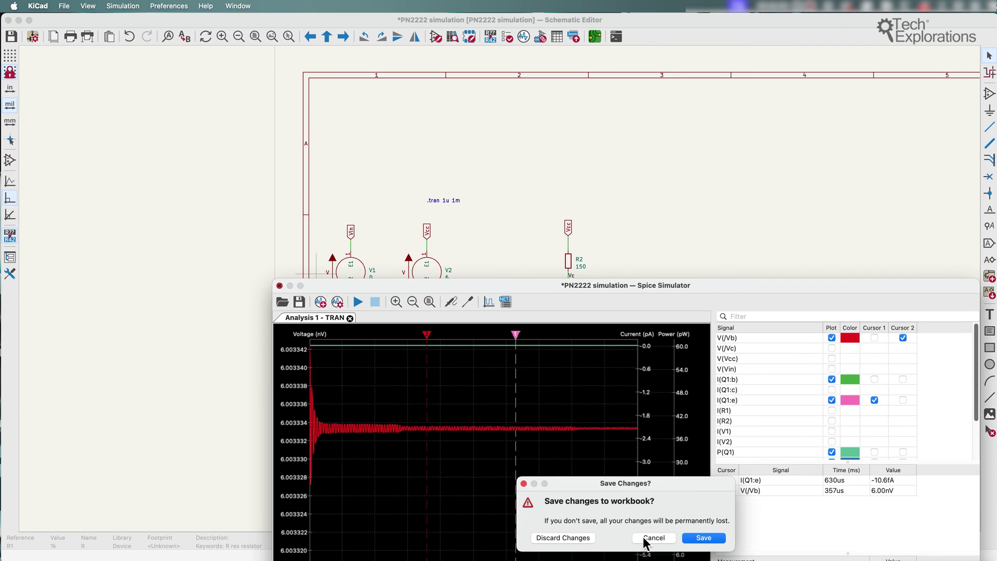
left_click(704, 540)
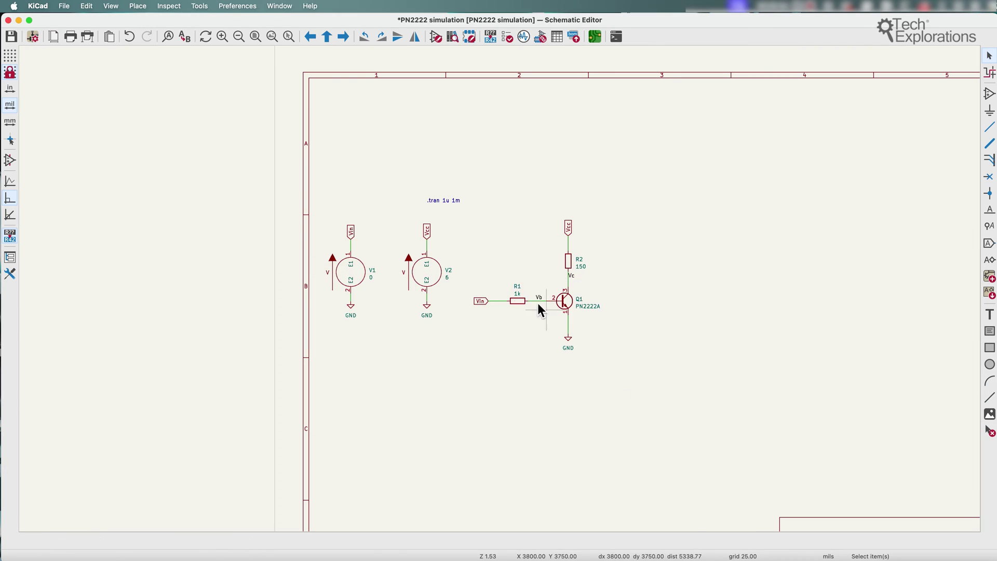
scroll(502, 289, "up", 5)
scroll(504, 317, "down", 3)
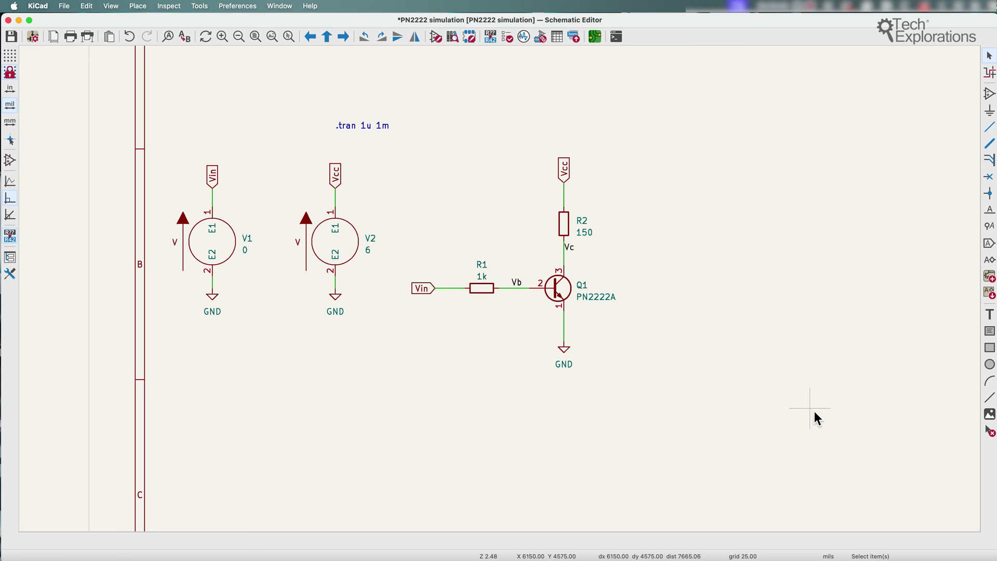
key("super+s")
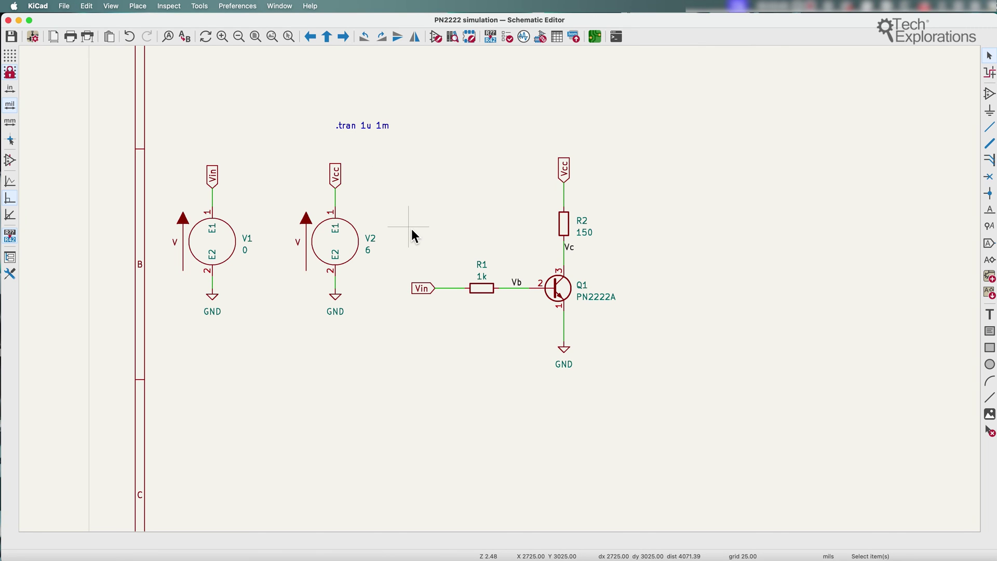
scroll(314, 229, "up", 1)
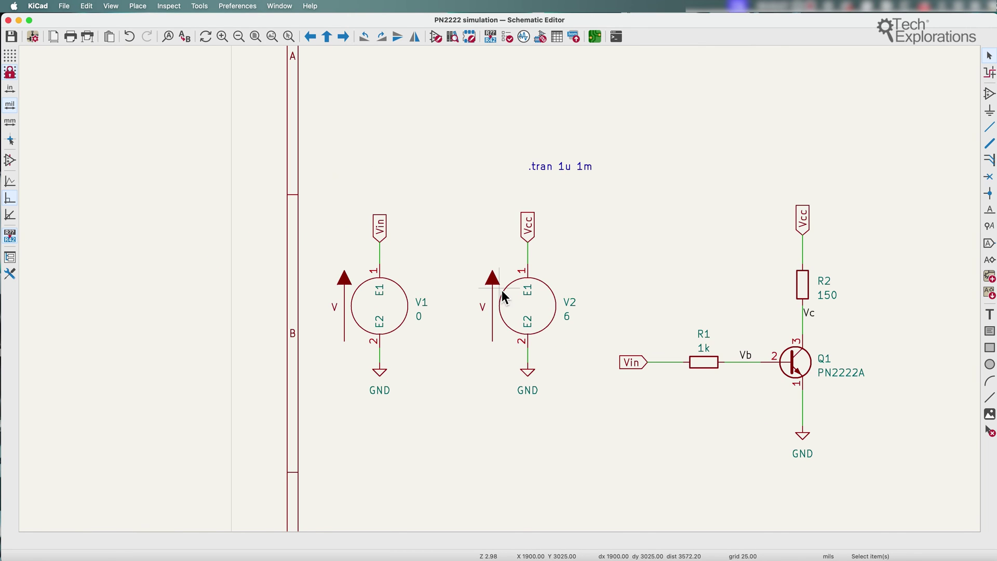
middle_click_drag(782, 316, 557, 285)
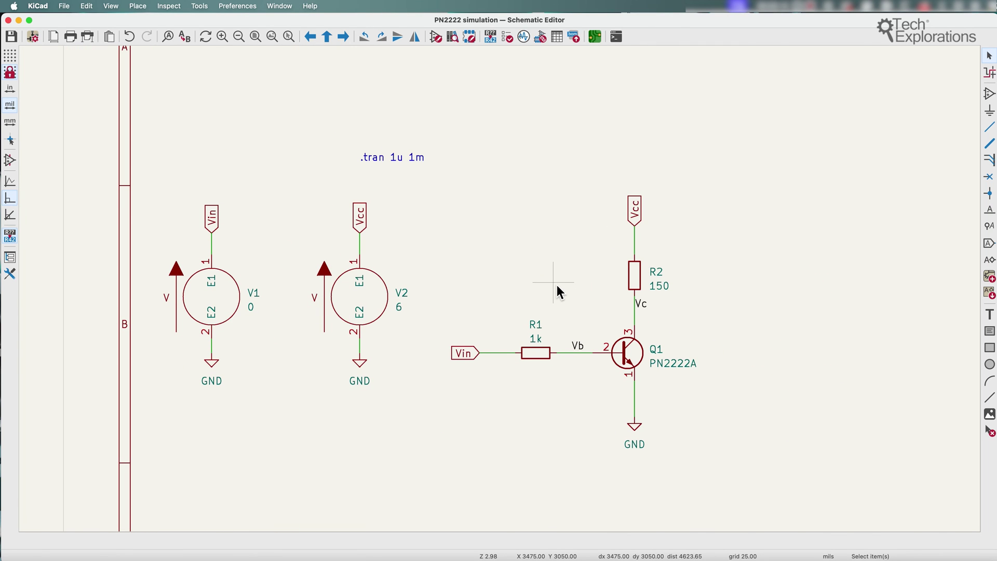